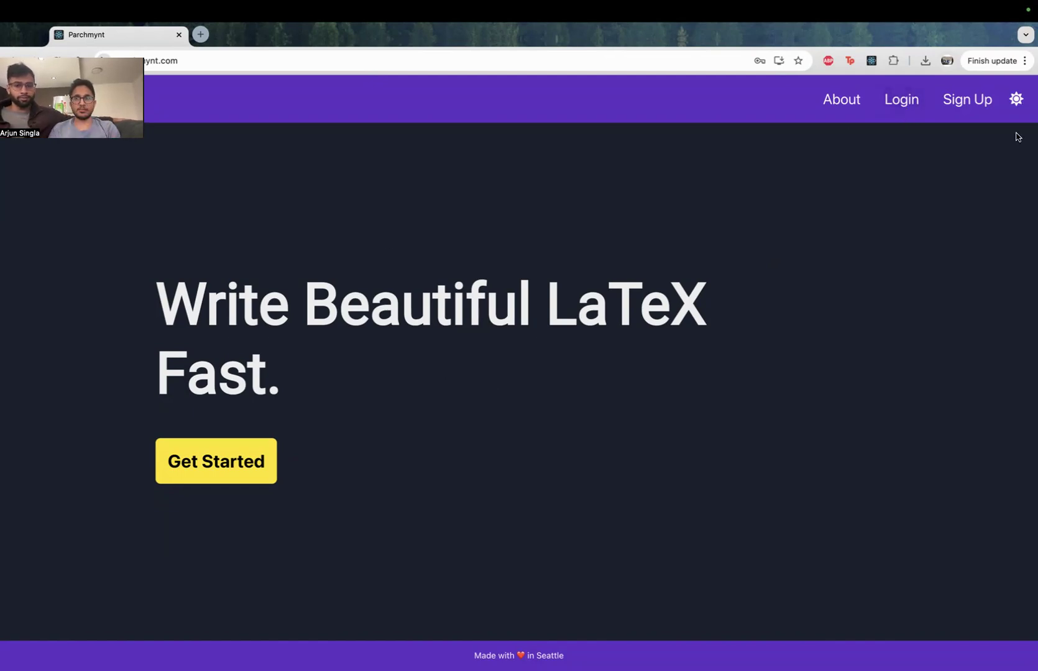
Step: Log in with the account's email address and password
{"action": "left_click", "coordinate": [932, 105]}
{"action": "left_click", "coordinate": [488, 351]}
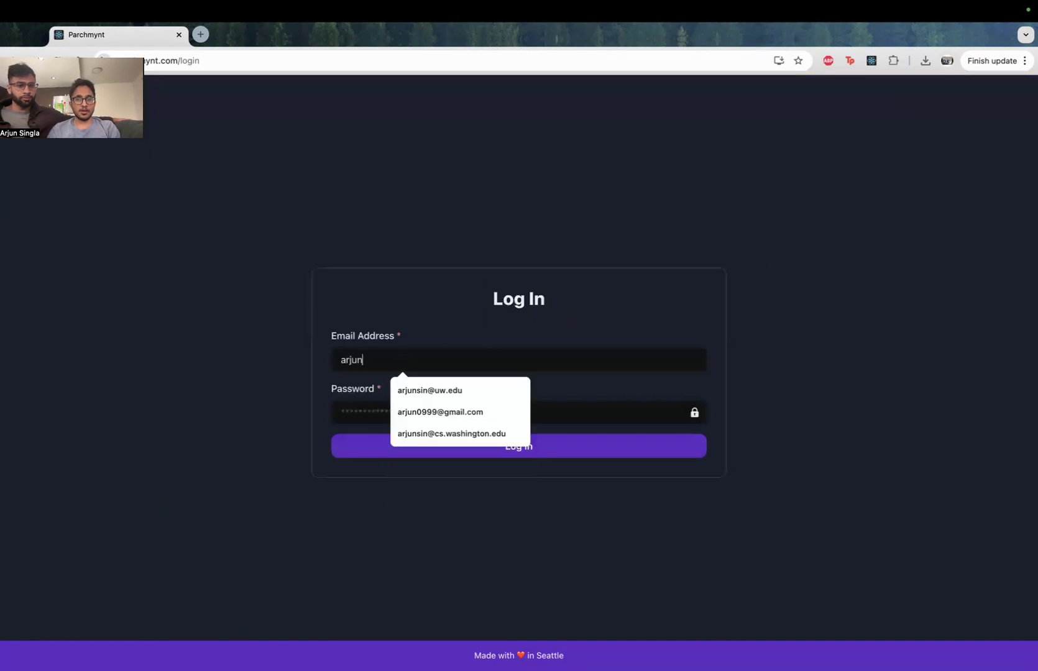
{"action": "key", "text": "Tab"}
{"action": "type", "text": "•••••••••"}
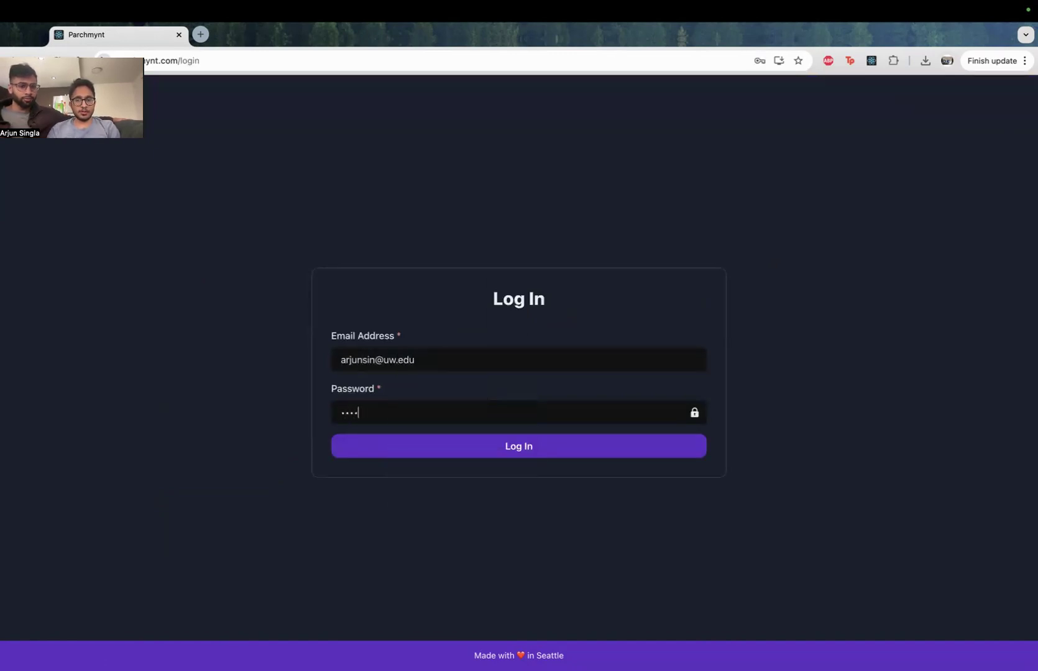
{"action": "key", "text": "super+a"}
{"action": "type", "text": "••••••••••"}
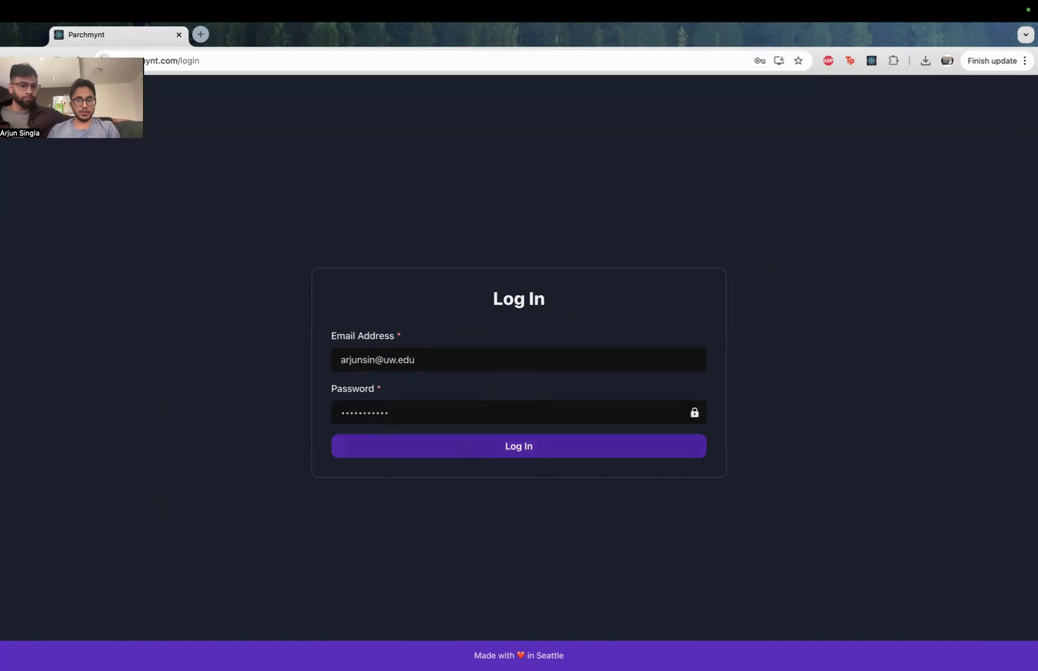
{"action": "key", "text": "Return"}
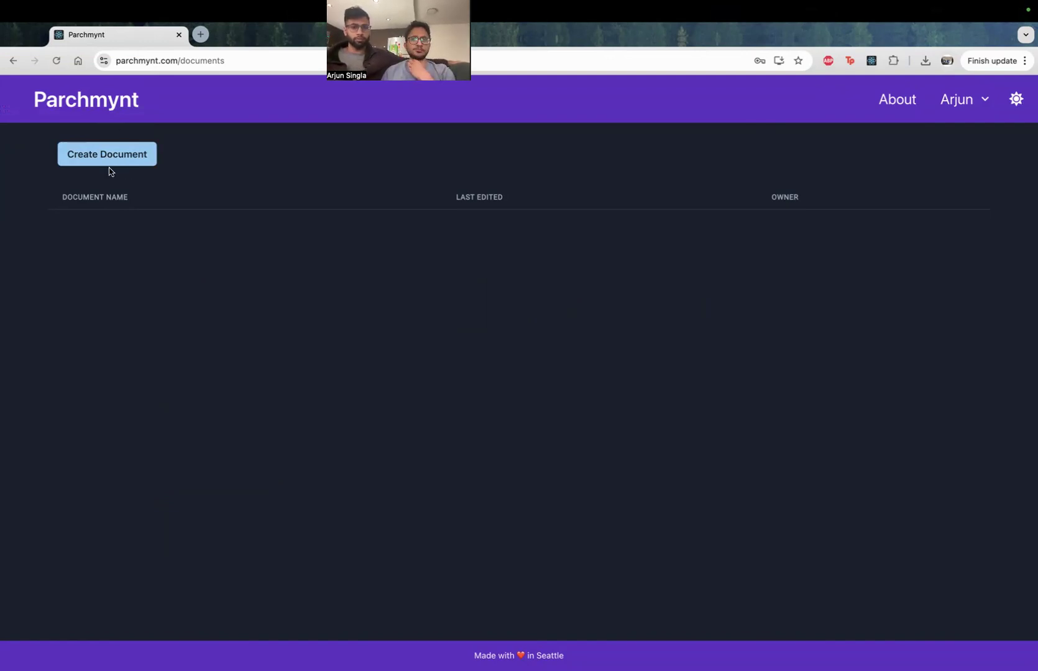
Step: Create a new document titled "CSE311 HW 1"
{"action": "left_click", "coordinate": [92, 155]}
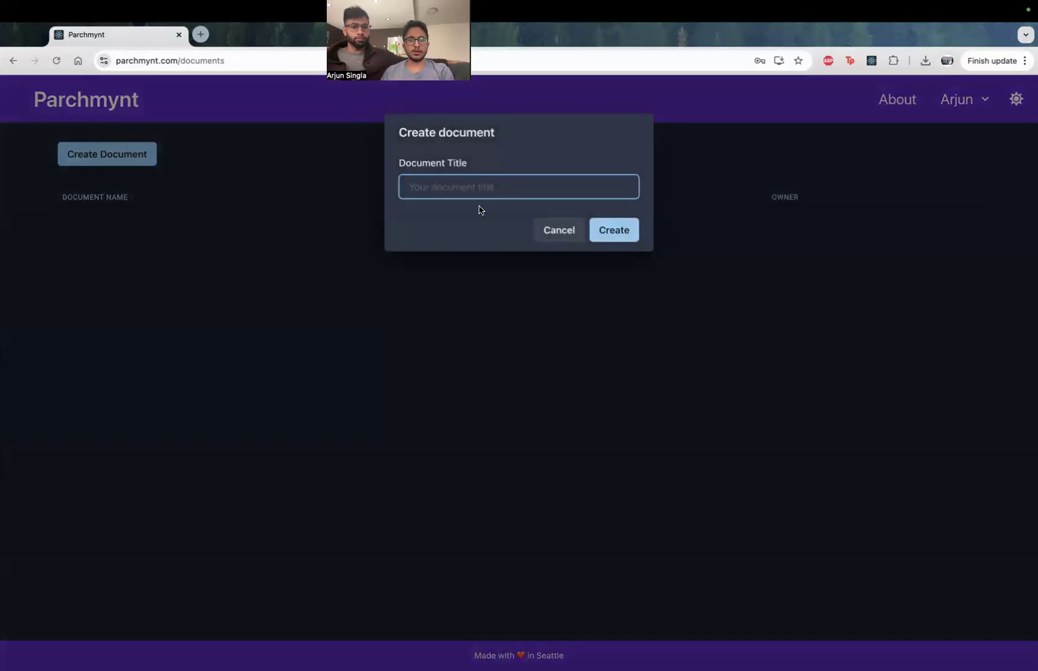
{"action": "type", "text": "CSE4"}
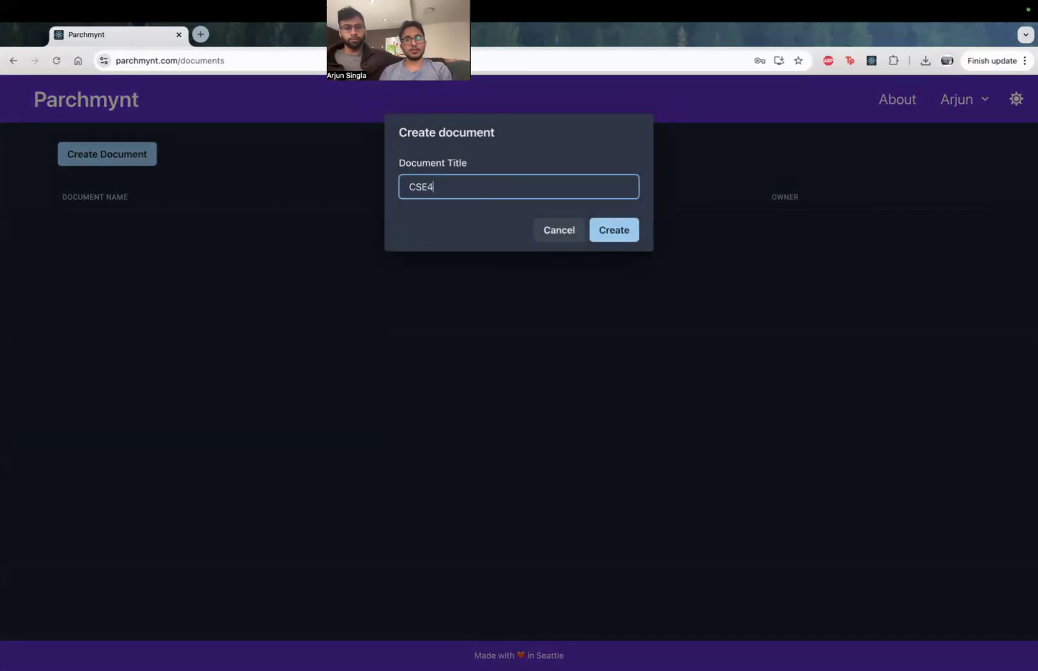
{"action": "key", "text": "BackSpace"}
{"action": "type", "text": "311 HW 1"}
{"action": "left_click", "coordinate": [624, 243]}
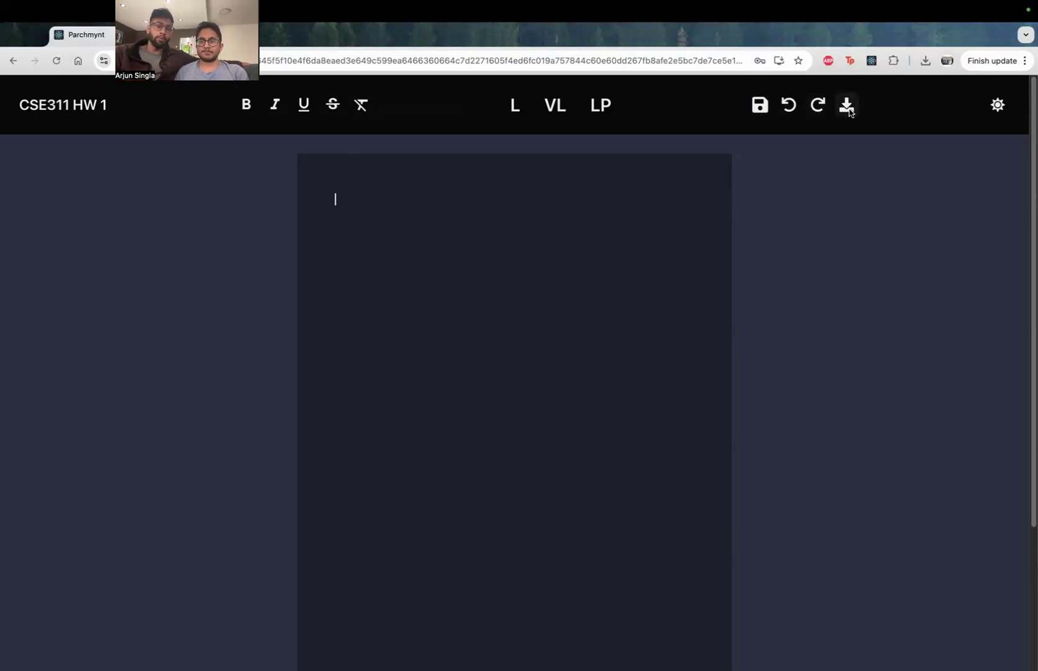
{"action": "left_click", "coordinate": [998, 104]}
{"action": "left_click", "coordinate": [998, 104]}
{"action": "left_click", "coordinate": [1005, 103]}
{"action": "left_click", "coordinate": [1004, 103]}
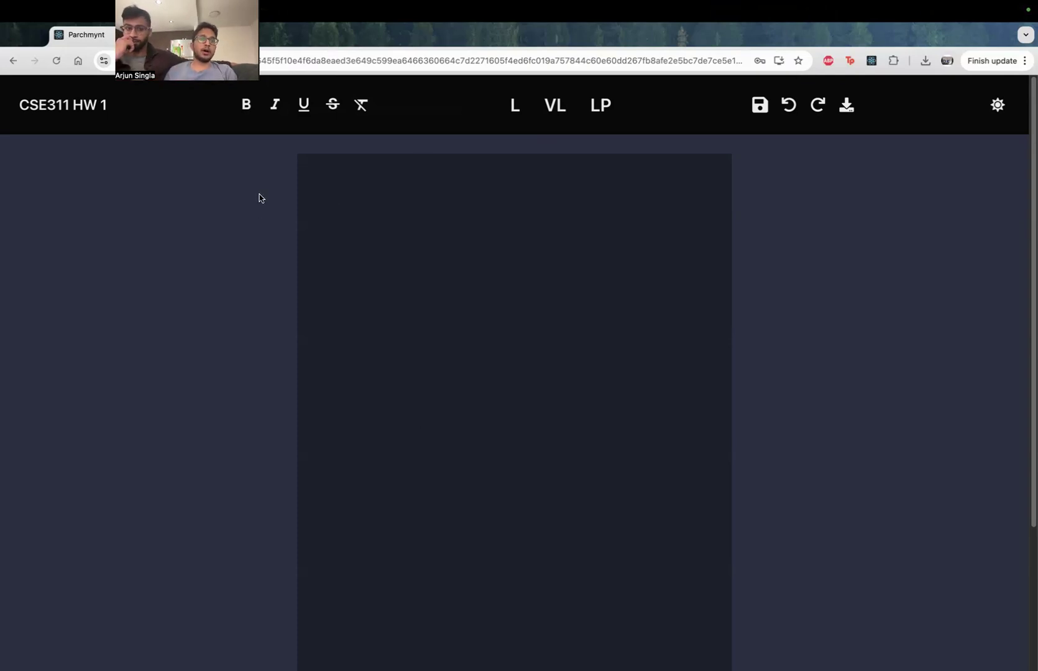
Step: Begin the document with the heading line "1) Problem 1" and start a new line below it
{"action": "type", "text": "1)"}
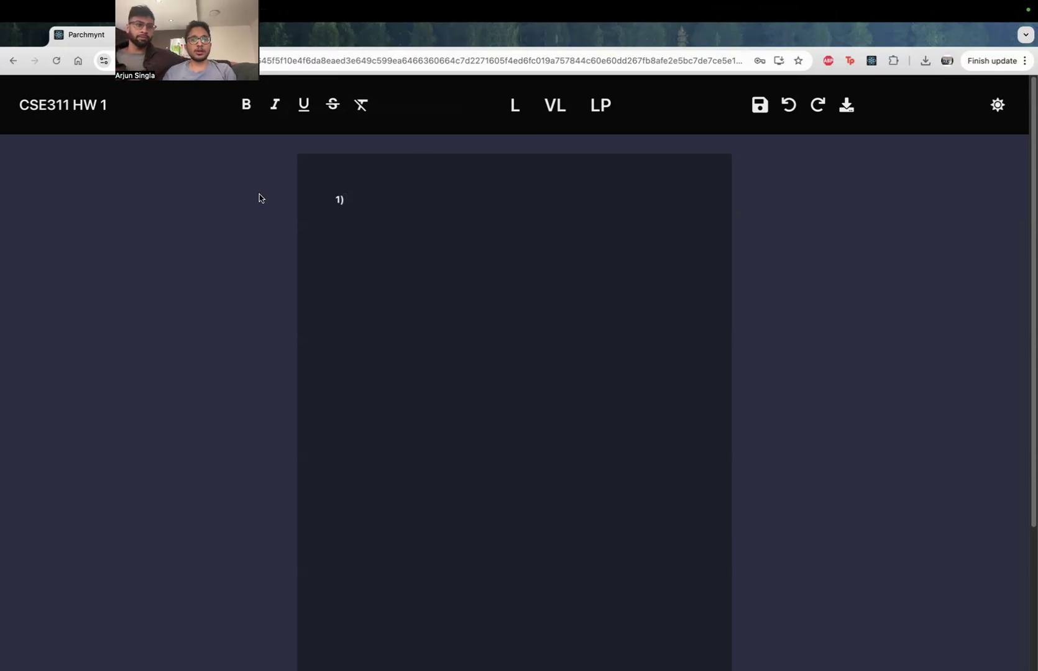
{"action": "type", "text": " Problem 1"}
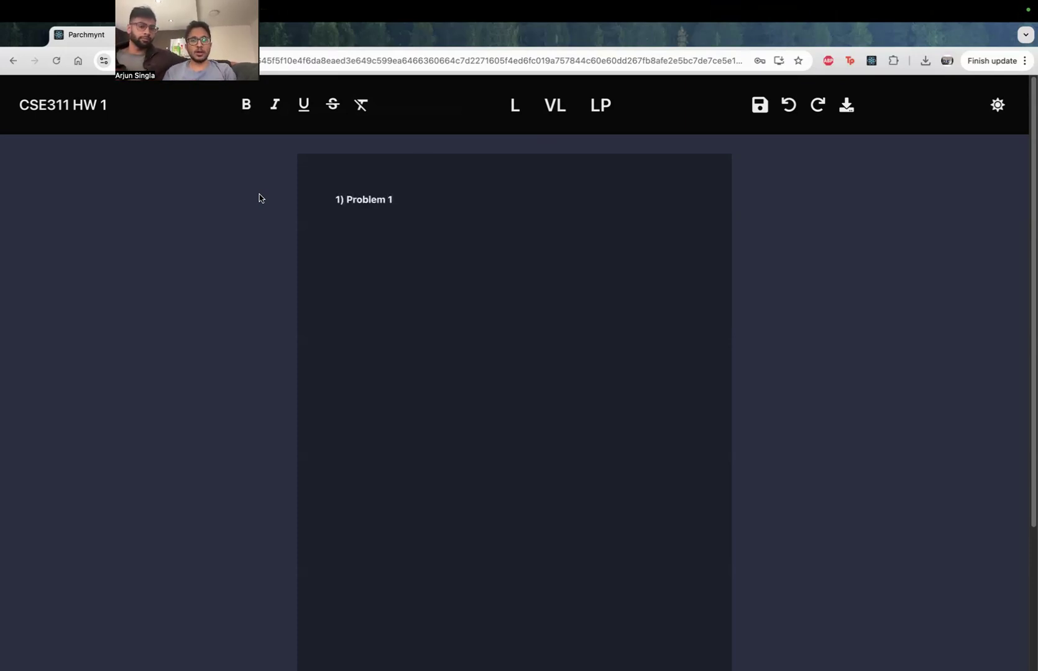
{"action": "key", "text": "Return"}
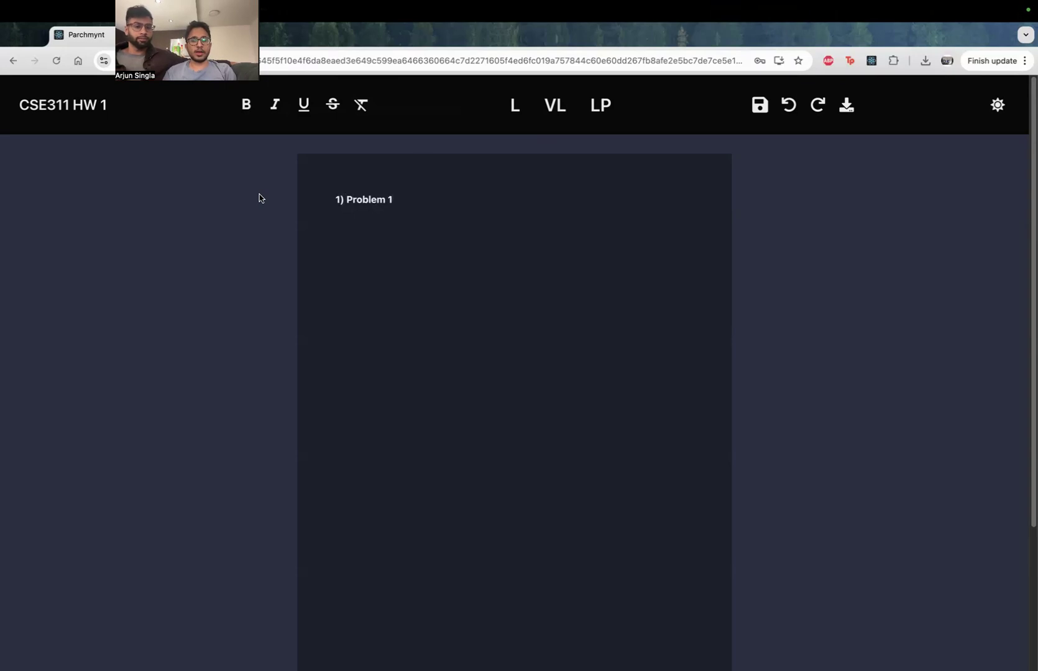
{"action": "type", "text": "lk"}
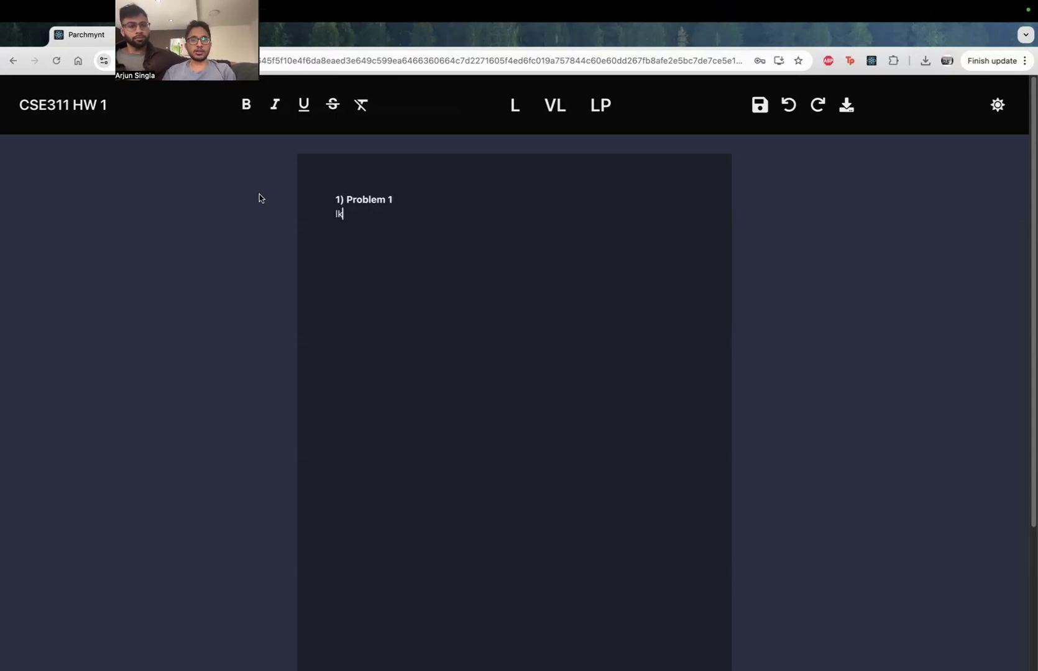
{"action": "type", "text": "ajsdlkajsdlkjasd"}
{"action": "triple_click", "coordinate": [360, 199]}
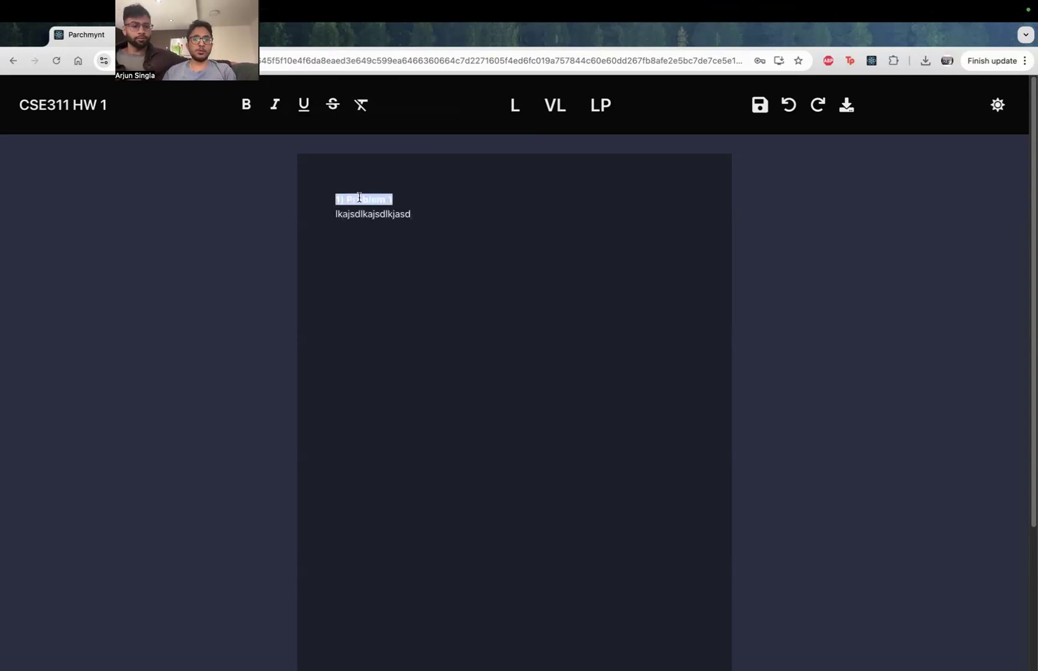
{"action": "triple_click", "coordinate": [408, 214]}
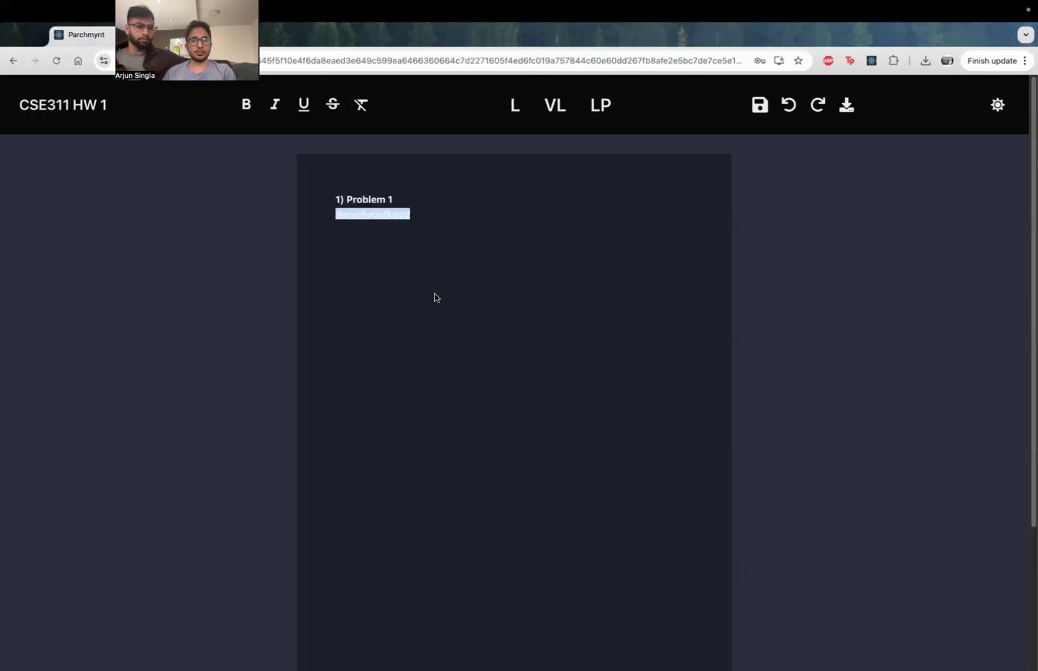
{"action": "left_click", "coordinate": [426, 213]}
{"action": "left_click_drag", "start_coordinate": [440, 223], "coordinate": [301, 220]}
{"action": "key", "text": "BackSpace"}
{"action": "key", "text": "BackSpace"}
{"action": "key", "text": "Return"}
{"action": "type", "text": "asldkja"}
{"action": "key", "text": "BackSpace"}
{"action": "key", "text": "BackSpace"}
{"action": "key", "text": "BackSpace"}
{"action": "key", "text": "BackSpace"}
{"action": "key", "text": "BackSpace"}
{"action": "key", "text": "BackSpace"}
{"action": "key", "text": "BackSpace"}
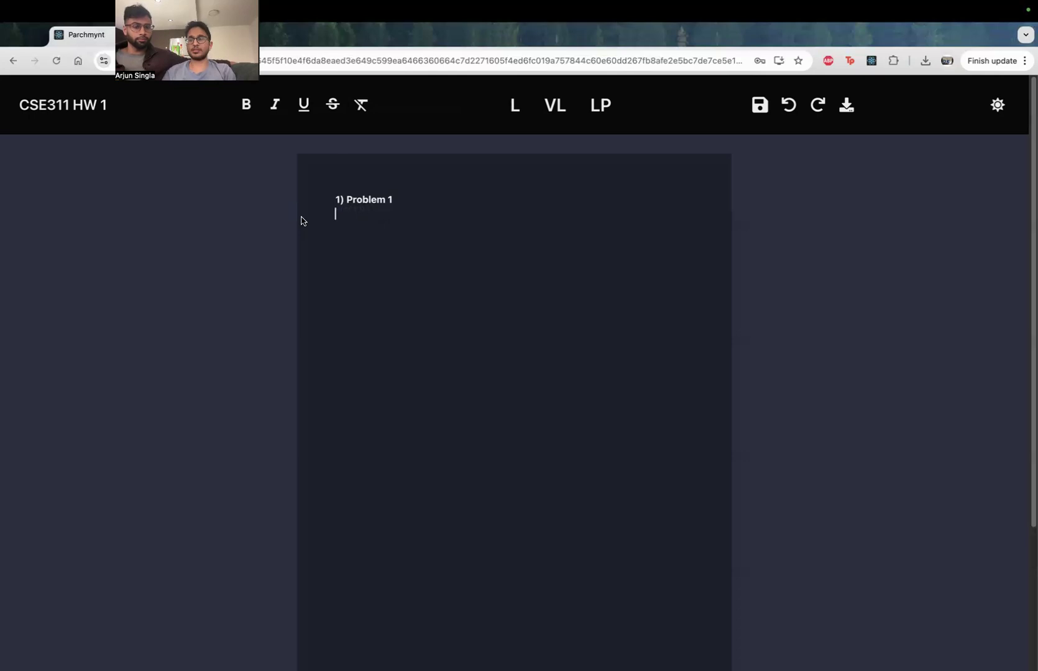
Step: Write "Solution to problem 1" on the line below the heading
{"action": "type", "text": "Solution to"}
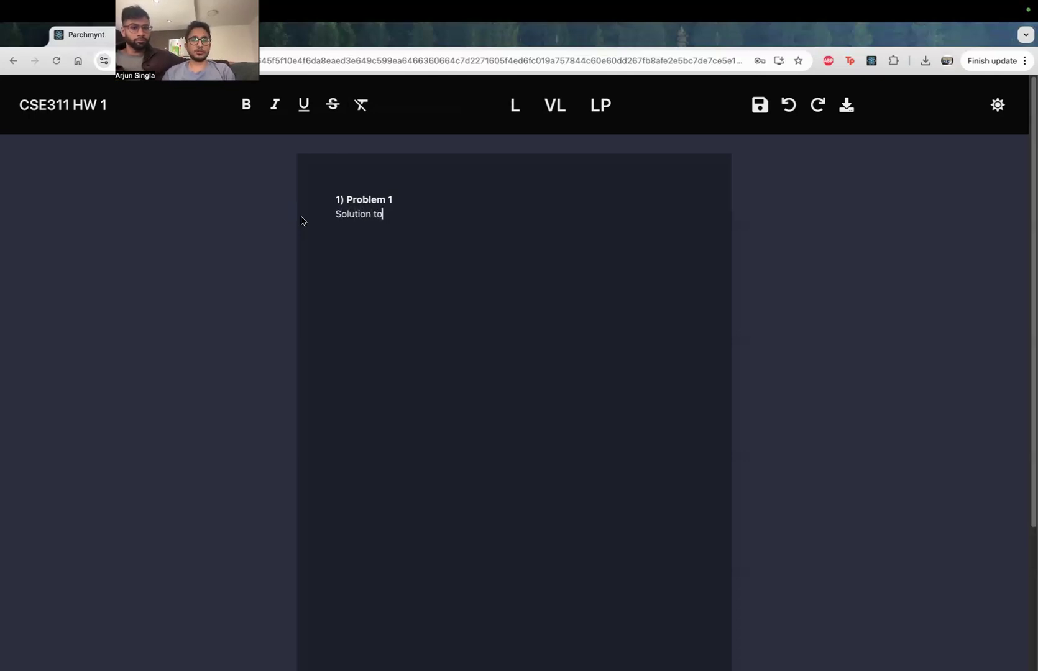
{"action": "type", "text": " problem"}
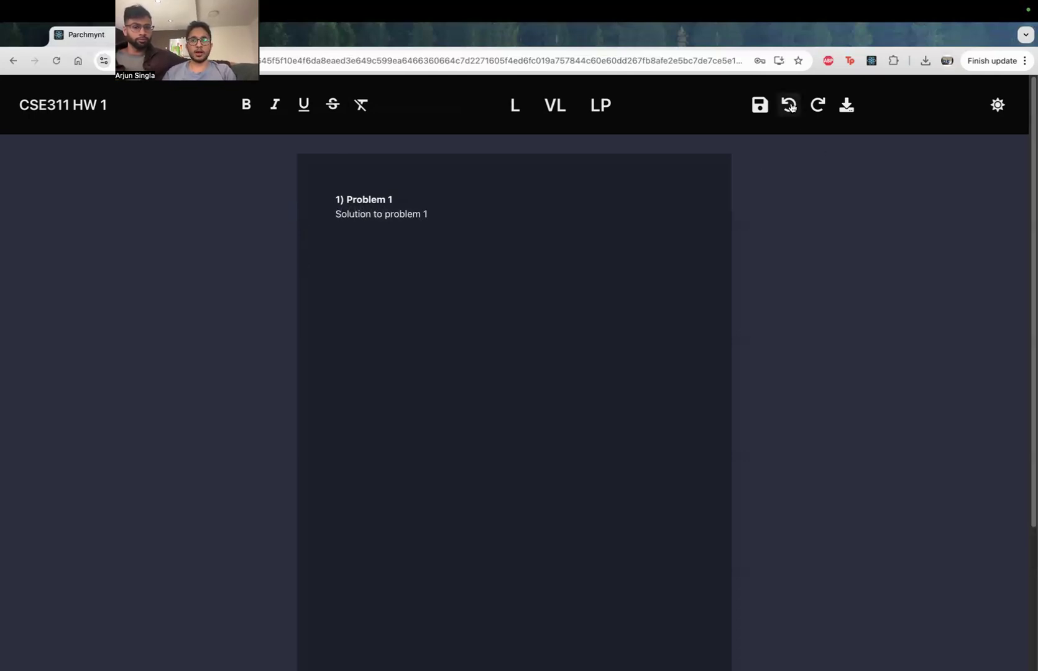
{"action": "type", "text": " 1"}
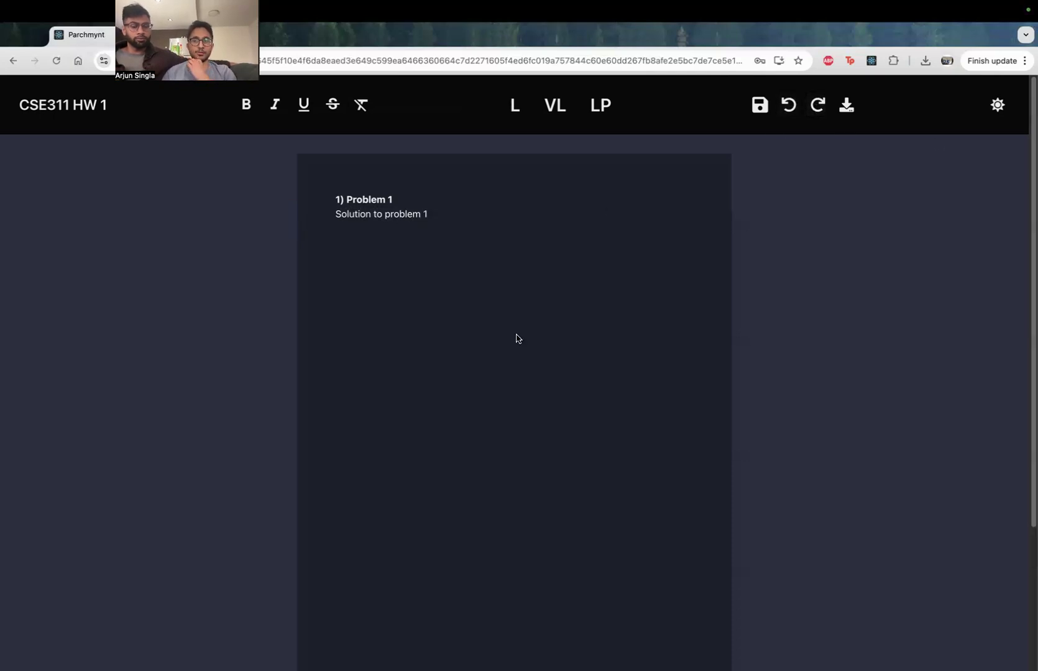
Step: Switch the document editor to the light theme
{"action": "scroll", "coordinate": [520, 339], "scroll_direction": "down", "scroll_amount": 2}
{"action": "scroll", "coordinate": [519, 339], "scroll_direction": "up", "scroll_amount": 3}
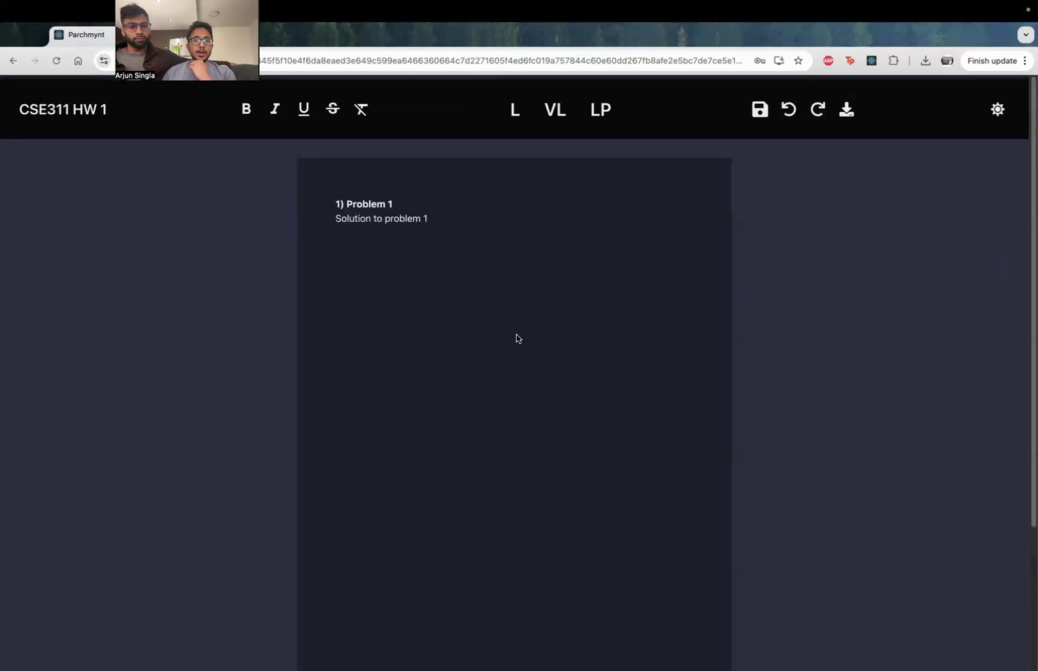
{"action": "left_click", "coordinate": [997, 105]}
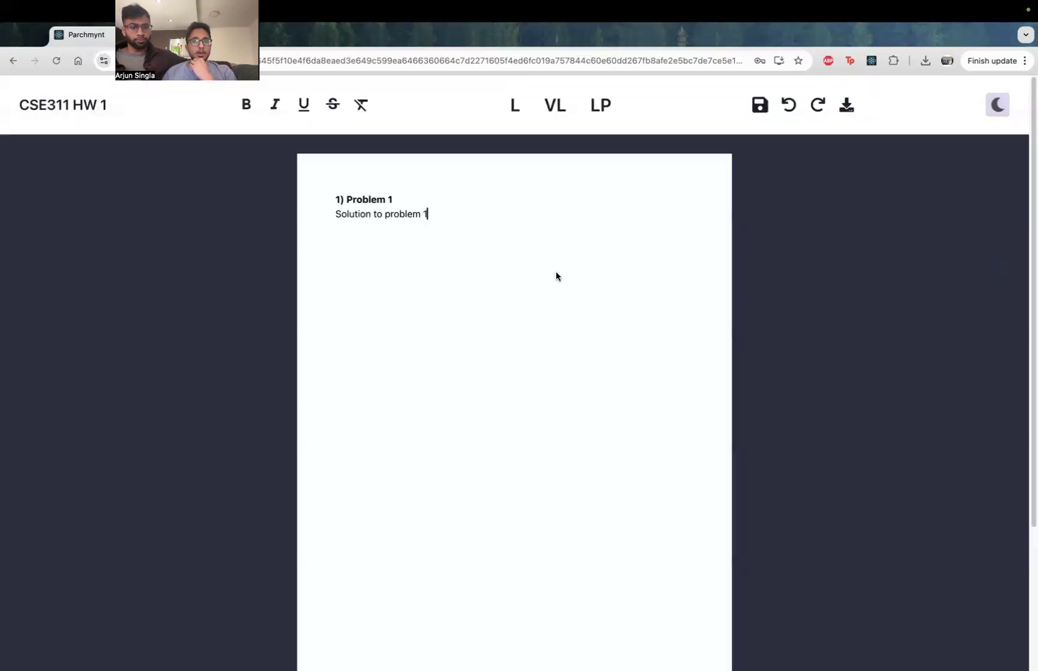
Step: Append the filler text ";asd;lkasd ;laksd ;lkasdl kajsd lkj" to the end of the solution line
{"action": "left_click", "coordinate": [508, 226]}
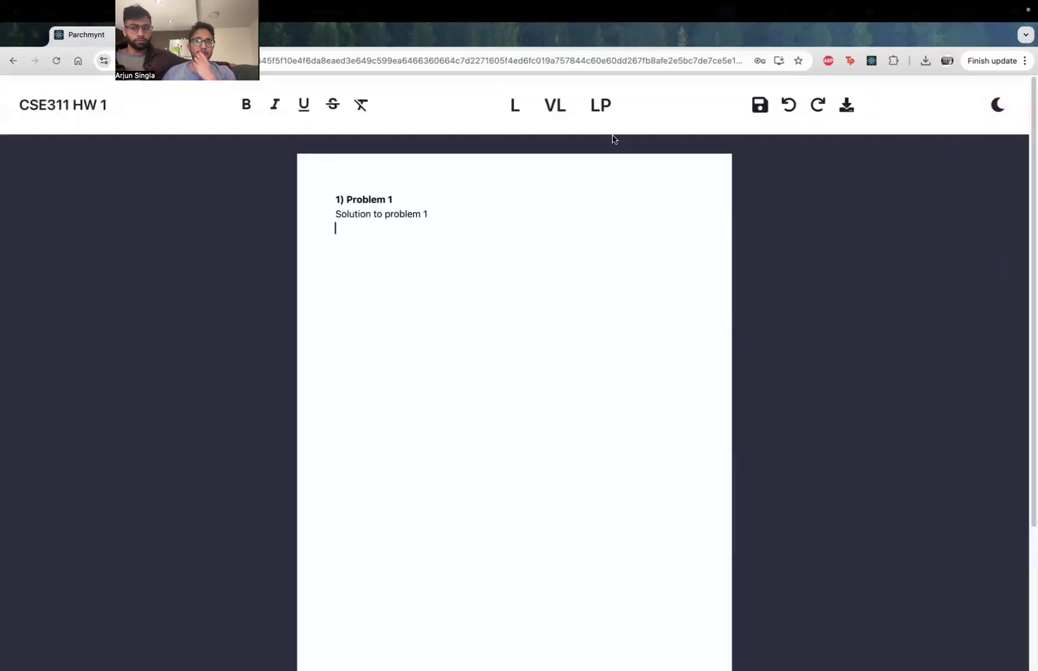
{"action": "key", "text": "Return"}
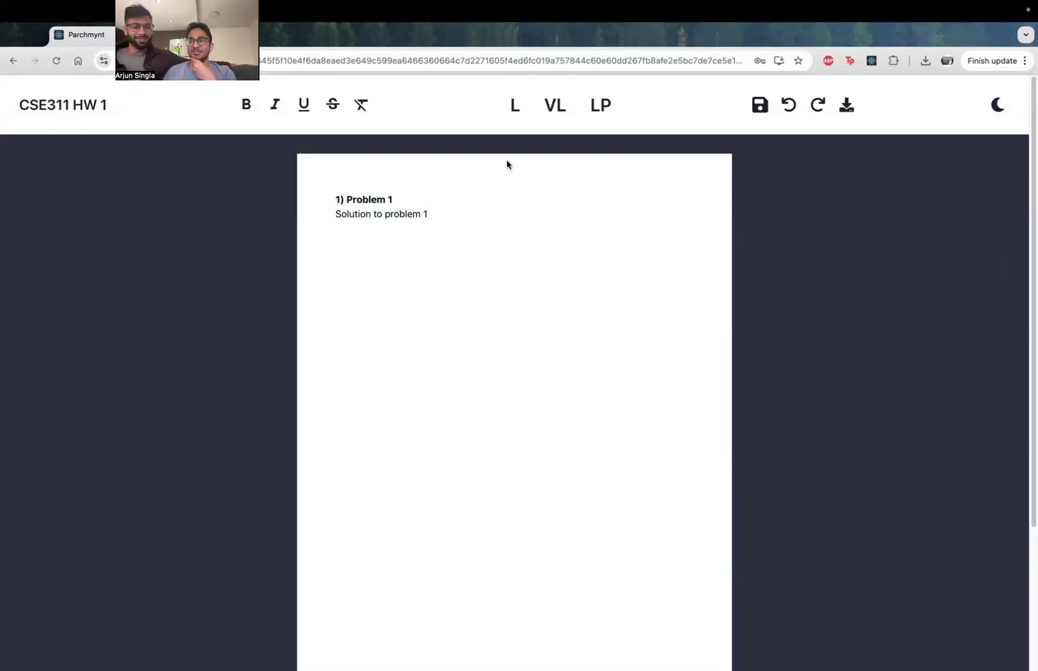
{"action": "left_click", "coordinate": [325, 199]}
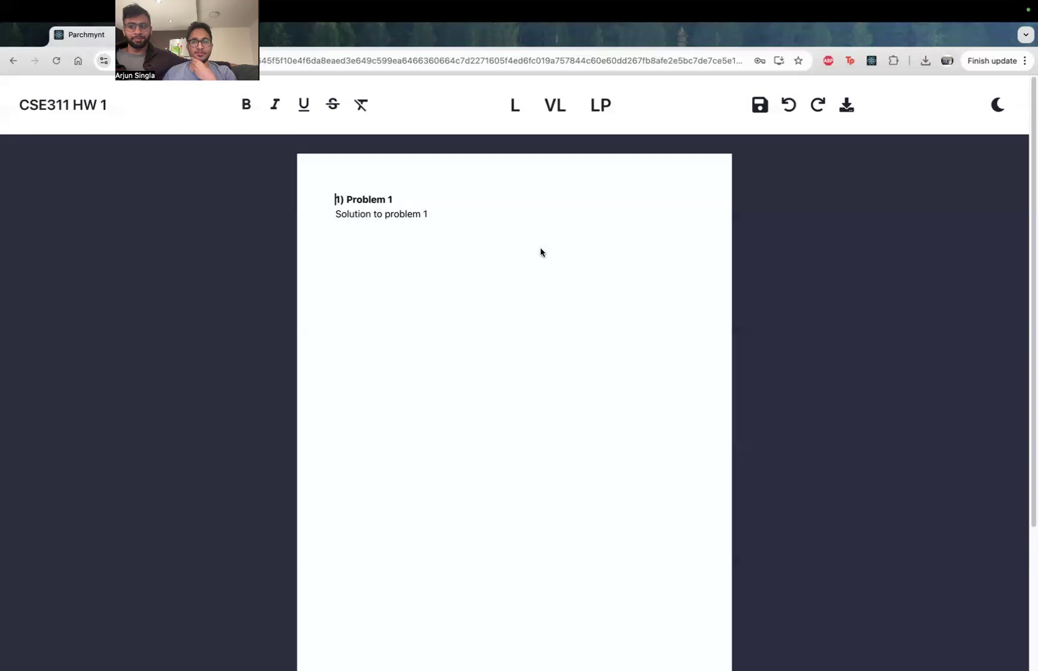
{"action": "scroll", "coordinate": [494, 225], "scroll_direction": "down", "scroll_amount": 2}
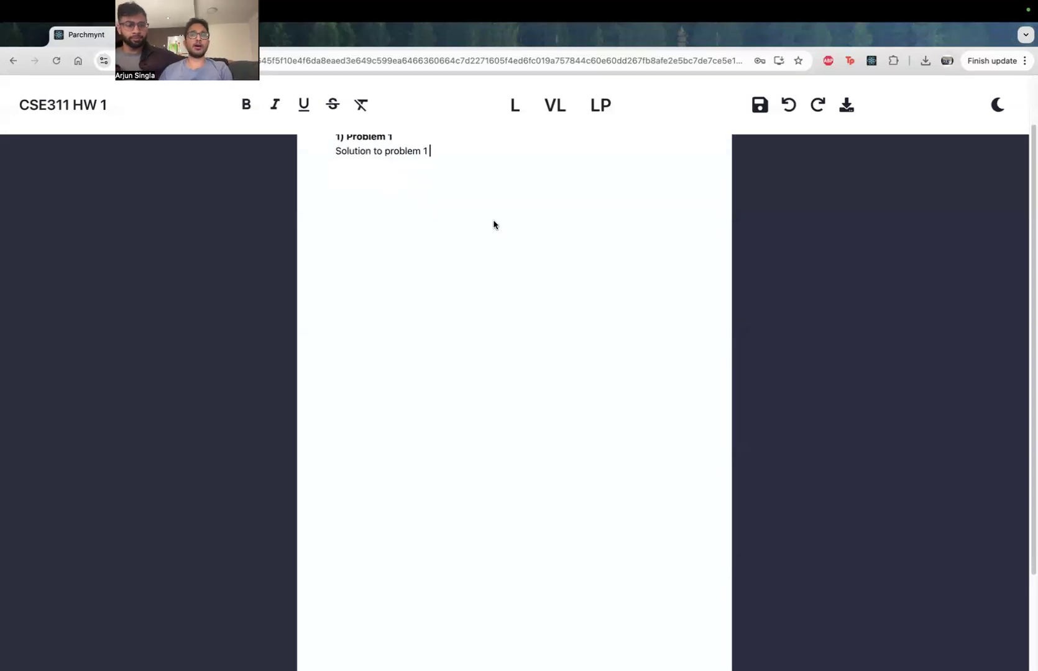
{"action": "type", "text": ";asd;lkasd ;laksd ;lkasdl kajsd lk"}
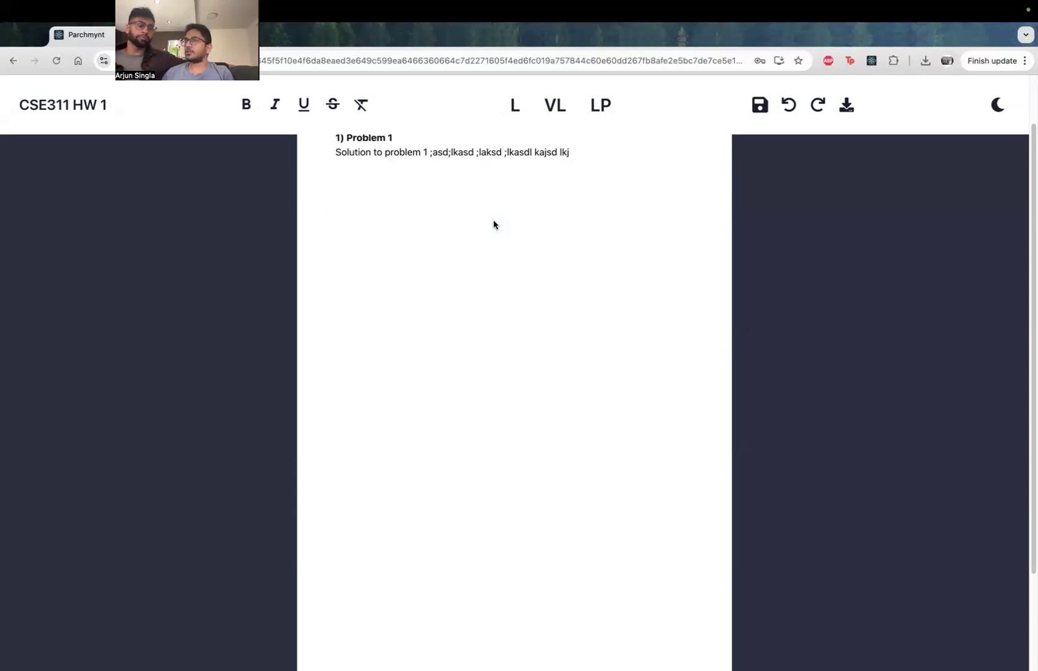
{"action": "type", "text": "j"}
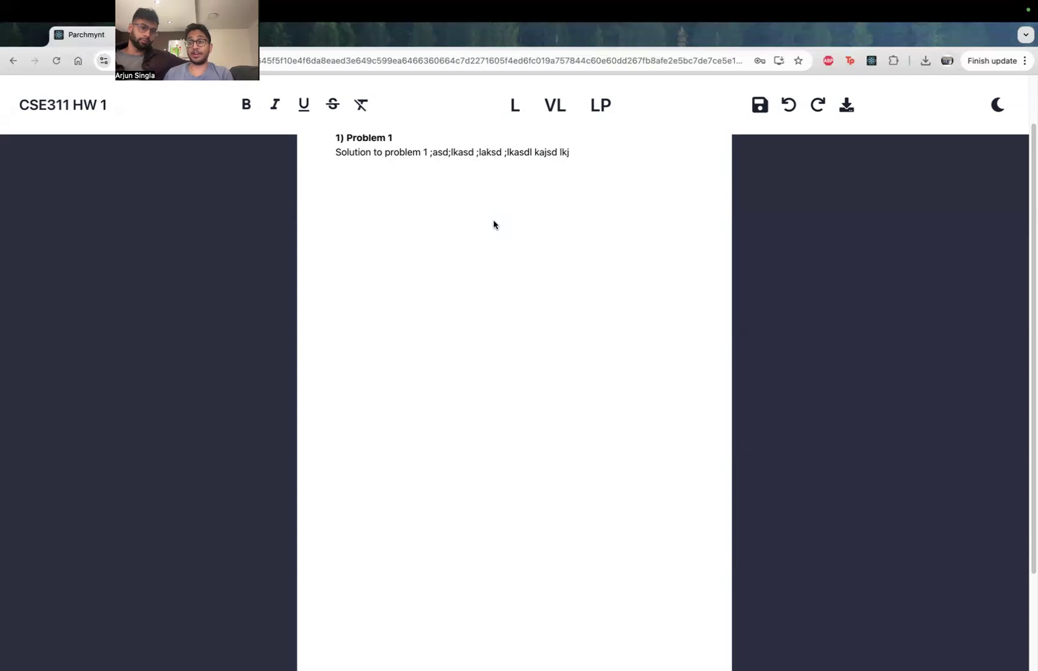
{"action": "scroll", "coordinate": [517, 205], "scroll_direction": "up", "scroll_amount": 2}
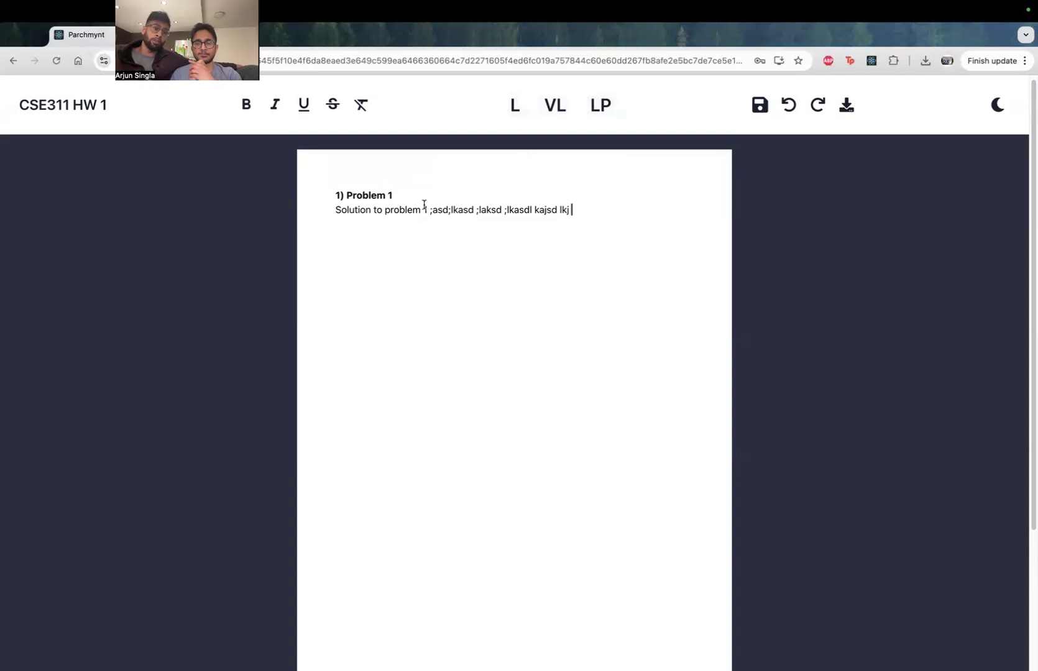
{"action": "left_click_drag", "start_coordinate": [390, 209], "coordinate": [442, 211]}
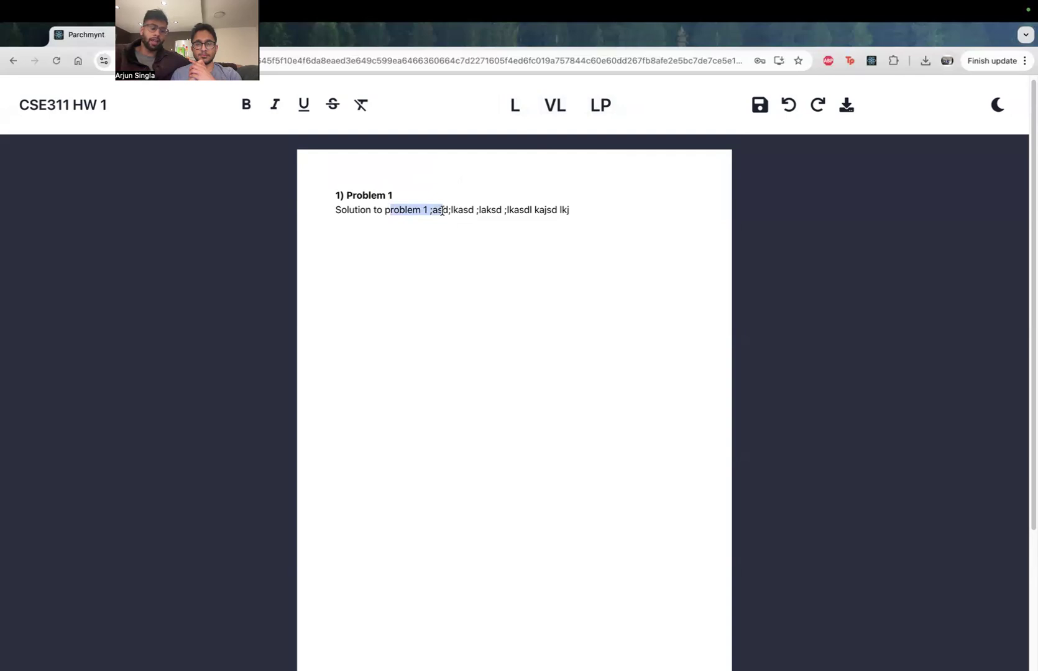
{"action": "key", "text": "super+b"}
{"action": "key", "text": "super+b"}
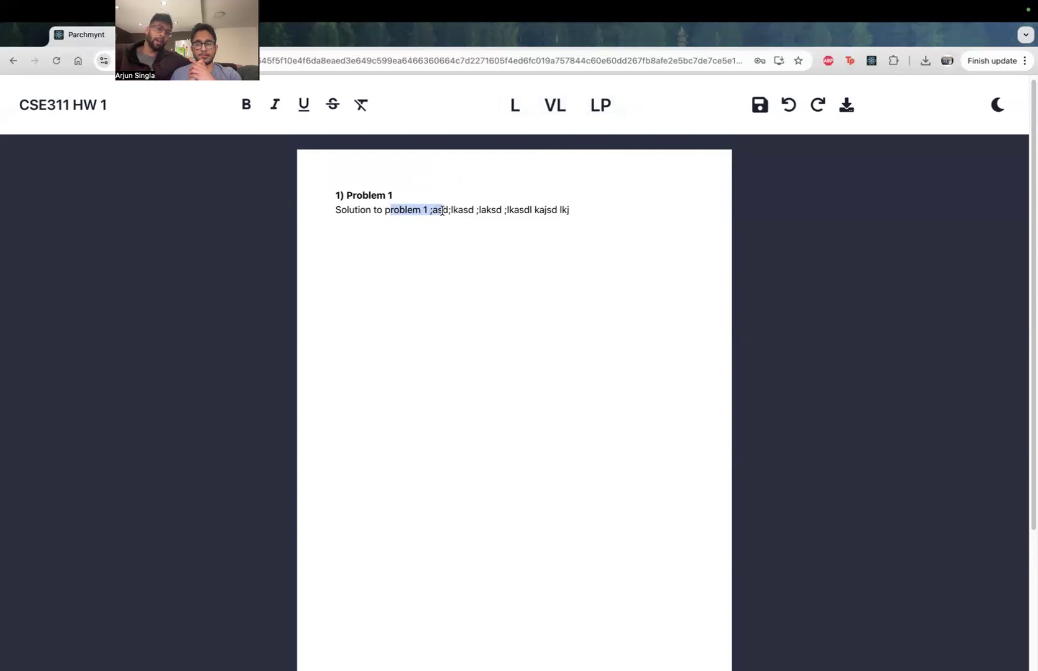
{"action": "left_click", "coordinate": [468, 210]}
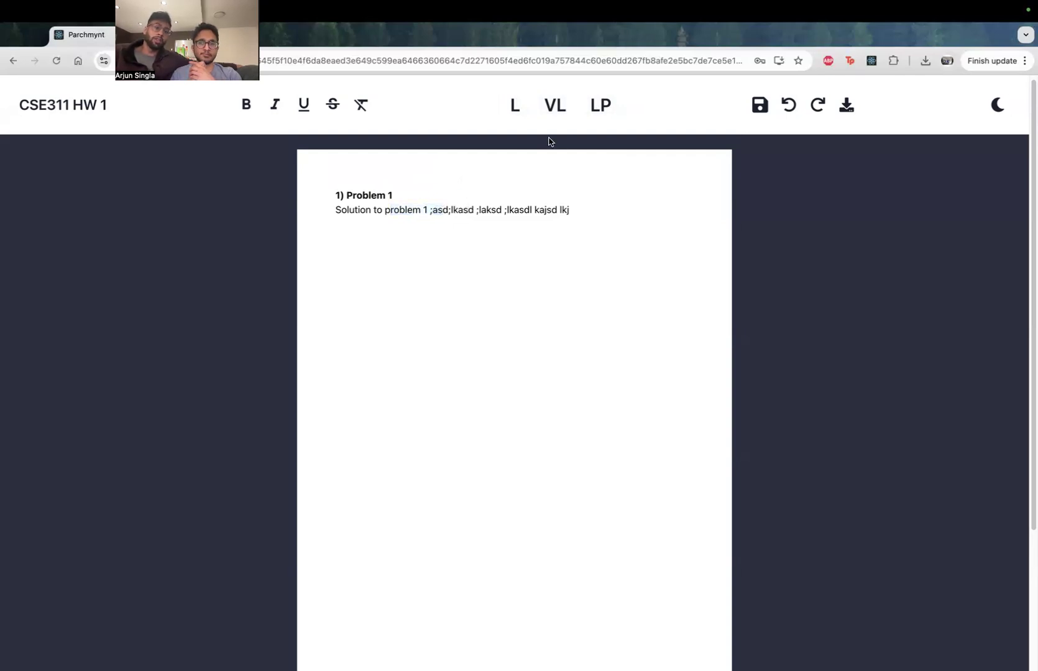
{"action": "left_click_drag", "start_coordinate": [448, 210], "coordinate": [487, 210]}
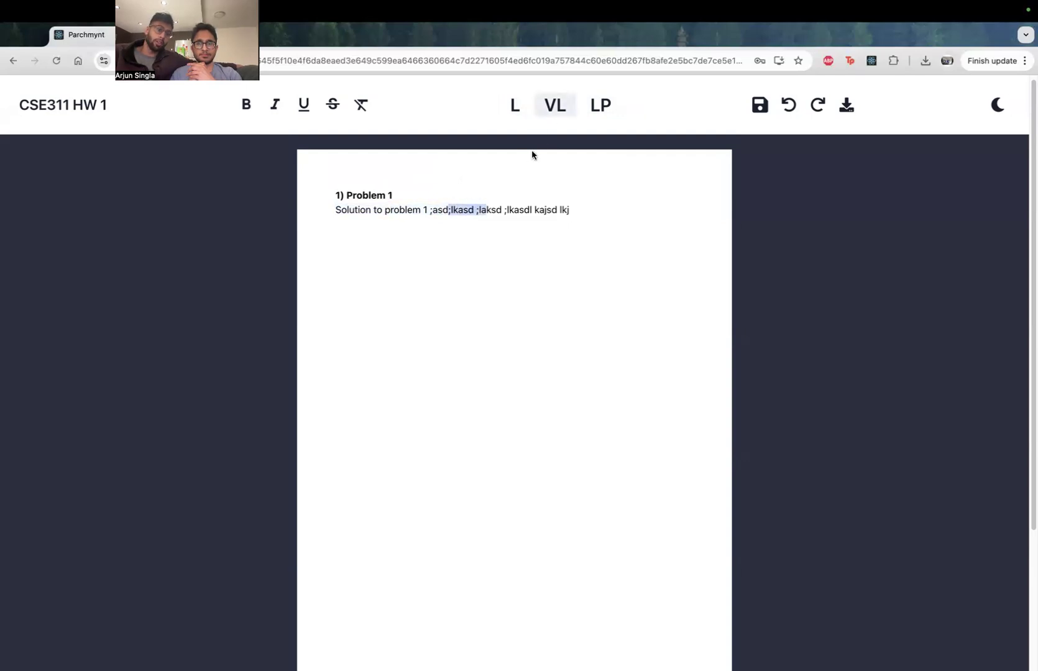
{"action": "left_click", "coordinate": [490, 211]}
Step: Insert the filler text "j lkj ;lkj;lkj ;lj ;lkl;l" as a VL segment within "lkasd" in the solution line
{"action": "left_click", "coordinate": [464, 210]}
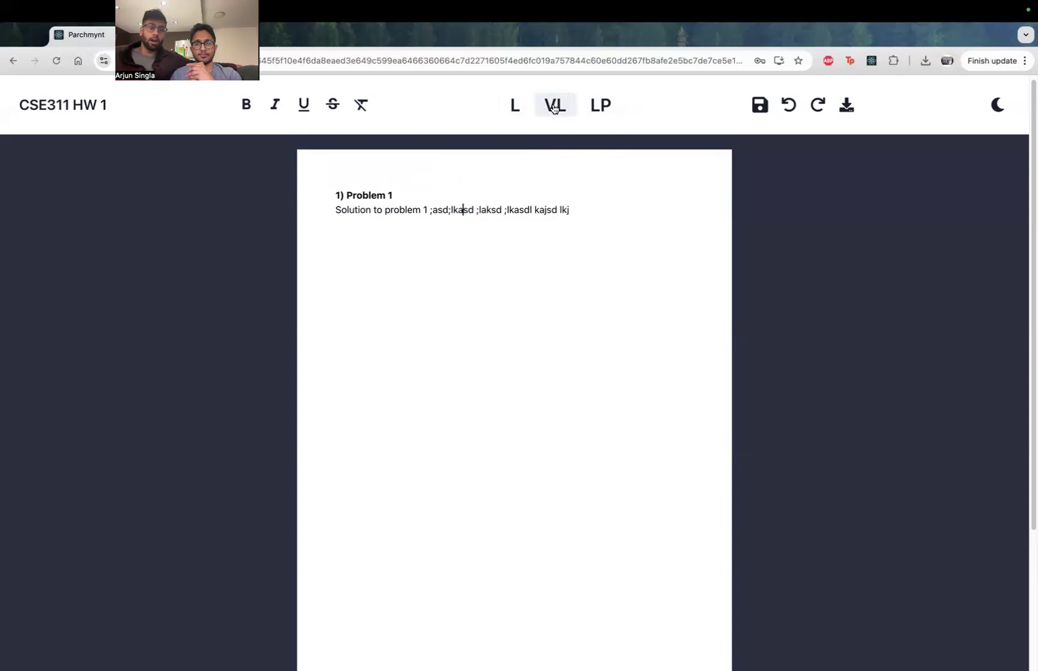
{"action": "type", "text": "j lkj ;lkj;lkj ;lj ;lkl;l"}
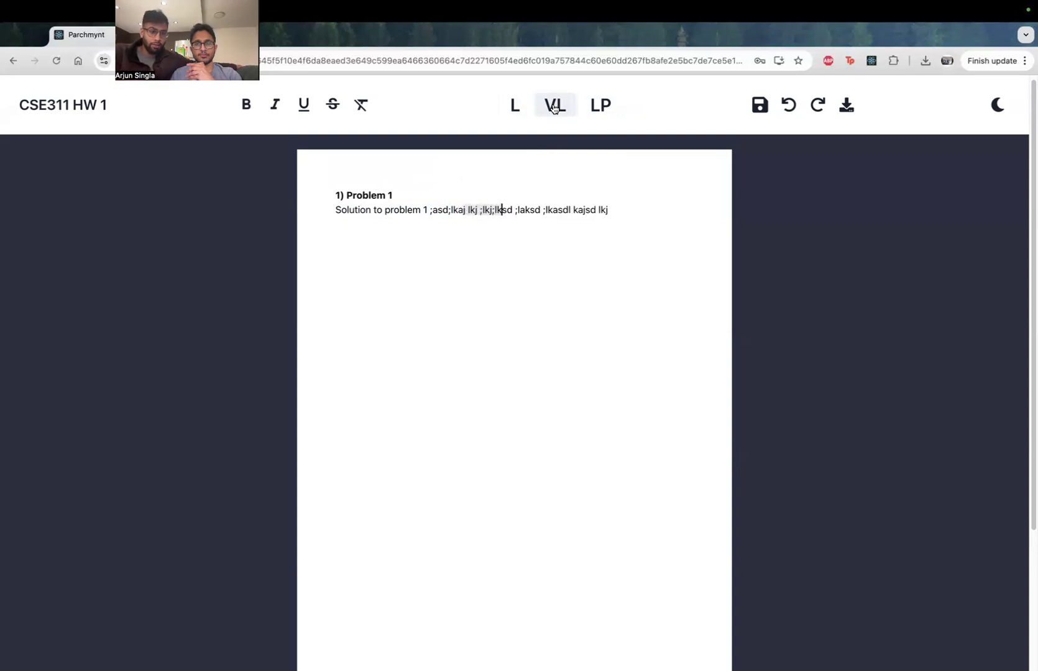
{"action": "scroll", "coordinate": [514, 181], "scroll_direction": "up", "scroll_amount": 5}
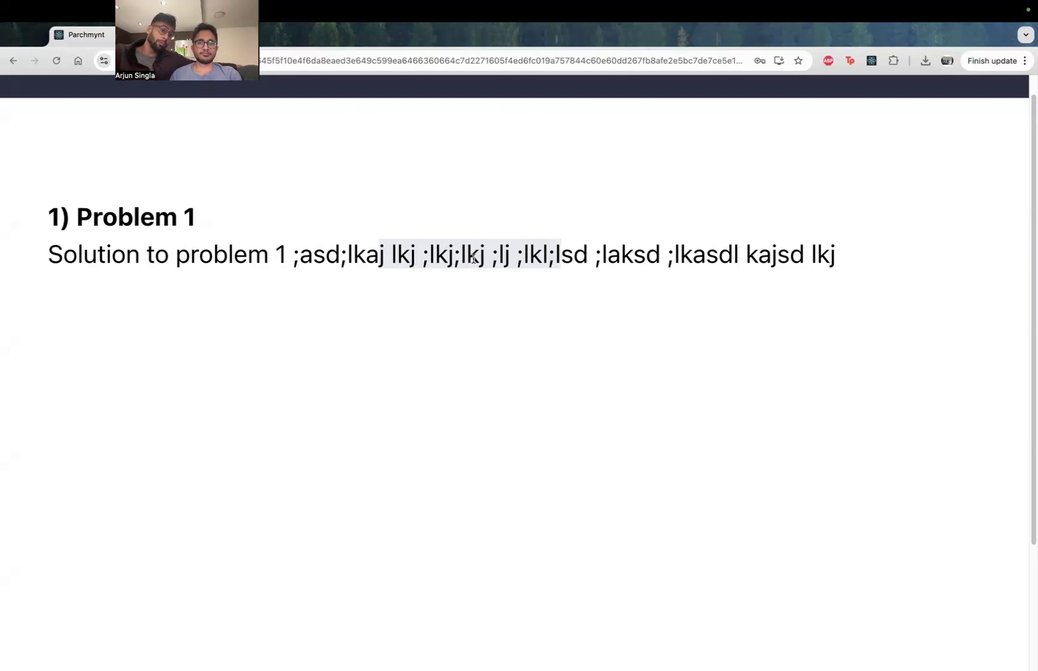
Step: Compare the source text and the rendered form of the VL segment in the solution line
{"action": "left_click_drag", "start_coordinate": [579, 256], "coordinate": [604, 258]}
{"action": "left_click", "coordinate": [628, 260]}
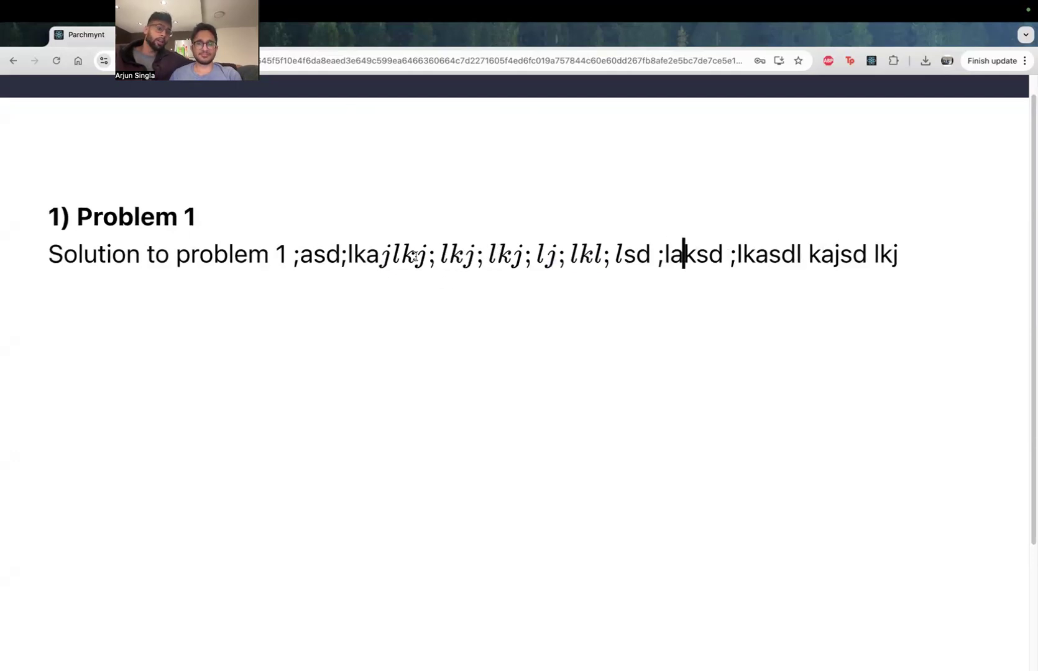
{"action": "left_click_drag", "start_coordinate": [346, 255], "coordinate": [488, 257]}
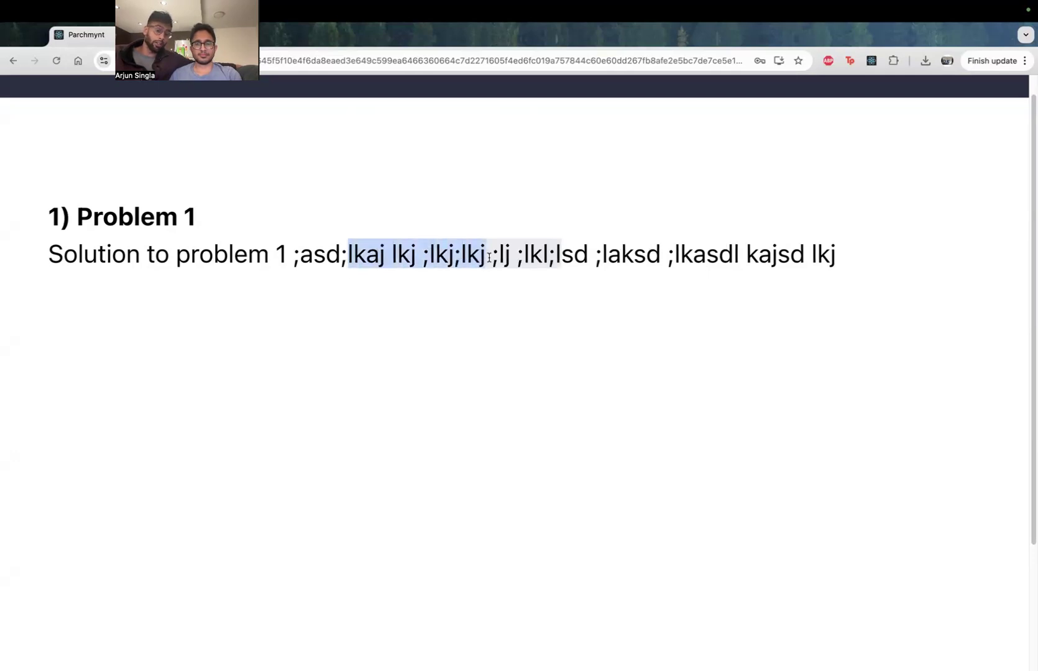
{"action": "left_click", "coordinate": [490, 257]}
{"action": "left_click", "coordinate": [613, 258]}
{"action": "left_click", "coordinate": [660, 258]}
{"action": "left_click", "coordinate": [525, 254]}
{"action": "left_click", "coordinate": [519, 254]}
{"action": "left_click", "coordinate": [531, 260]}
{"action": "left_click", "coordinate": [471, 250]}
{"action": "left_click", "coordinate": [349, 252]}
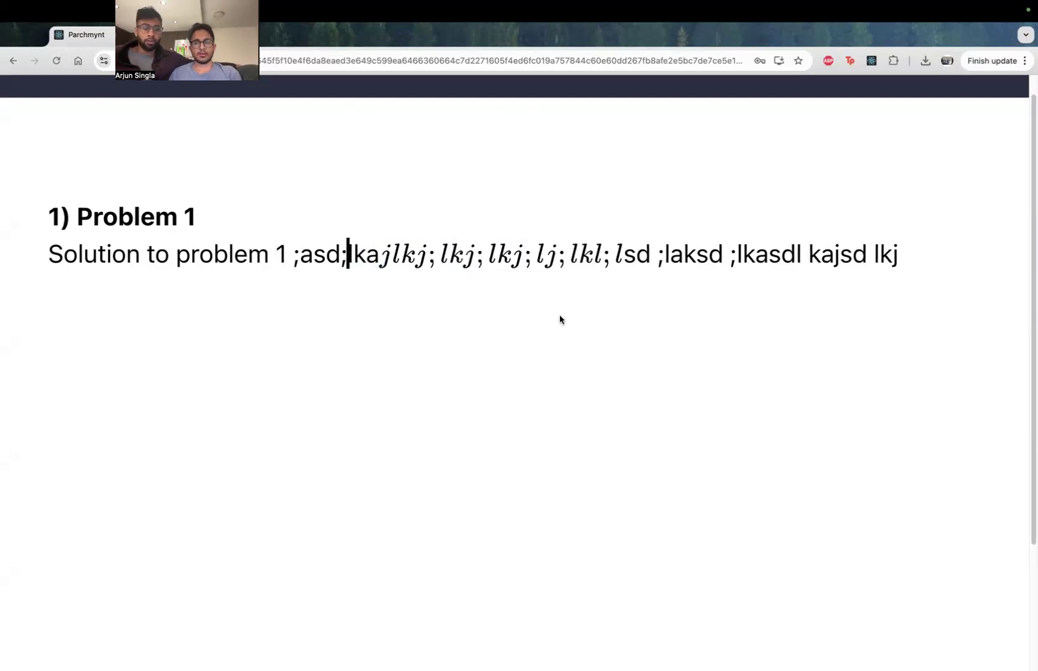
Step: Add a VL segment with the formula "\sum_{i=0}^{5} i^2" below the solution line and end it with a new line
{"action": "scroll", "coordinate": [853, 250], "scroll_direction": "down", "scroll_amount": 5}
{"action": "left_click", "coordinate": [672, 211]}
{"action": "key", "text": "Return"}
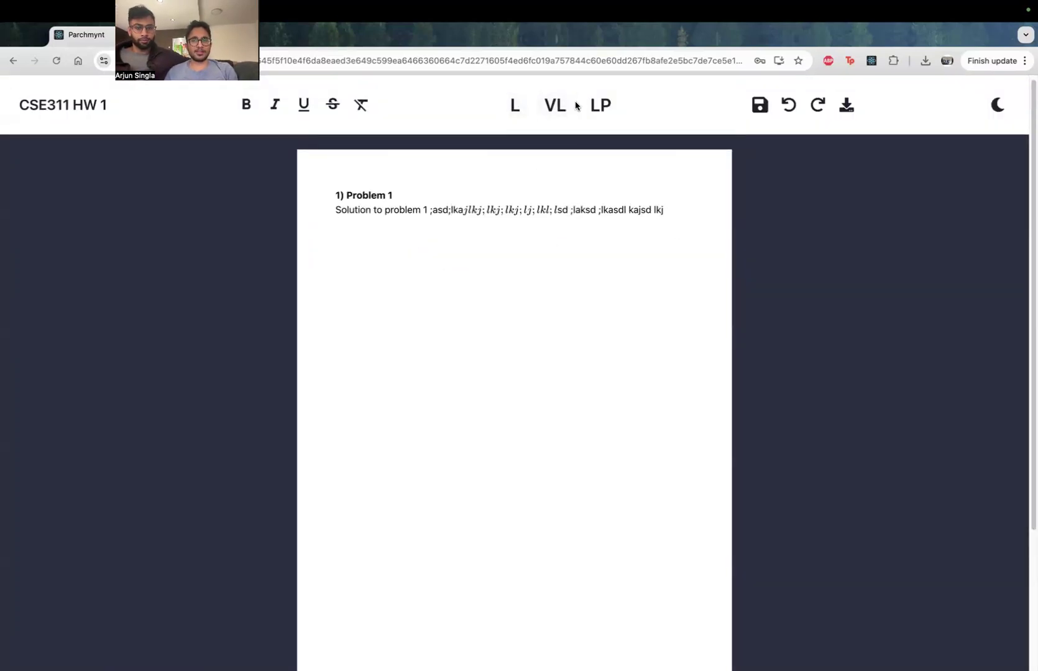
{"action": "type", "text": "\\sum_{i=0}%"}
{"action": "type", "text": "{5} i^2"}
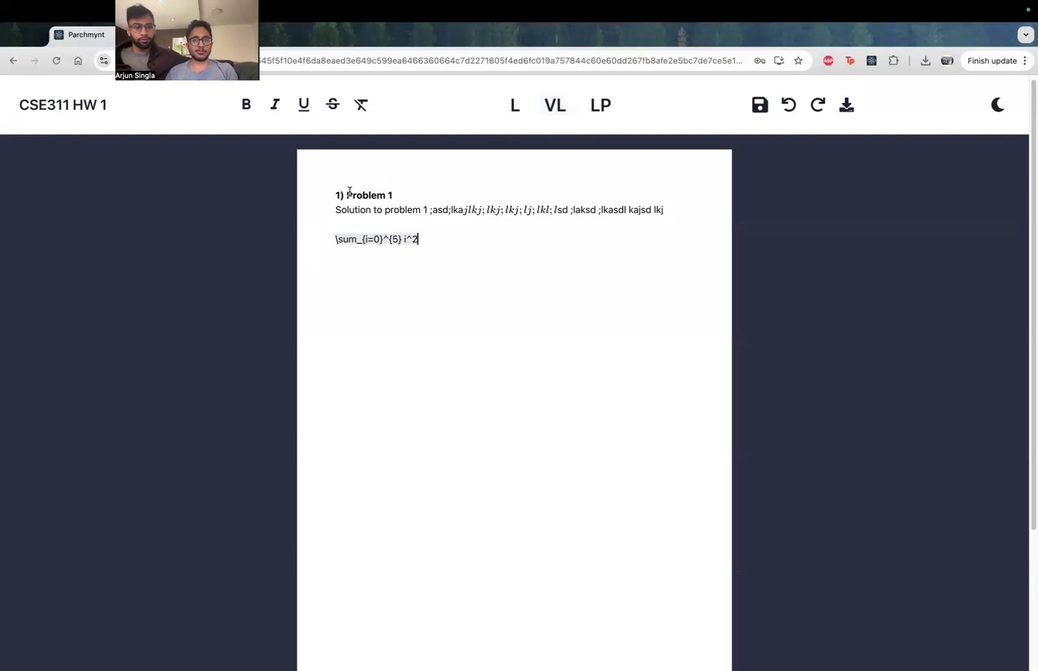
{"action": "key", "text": "Return"}
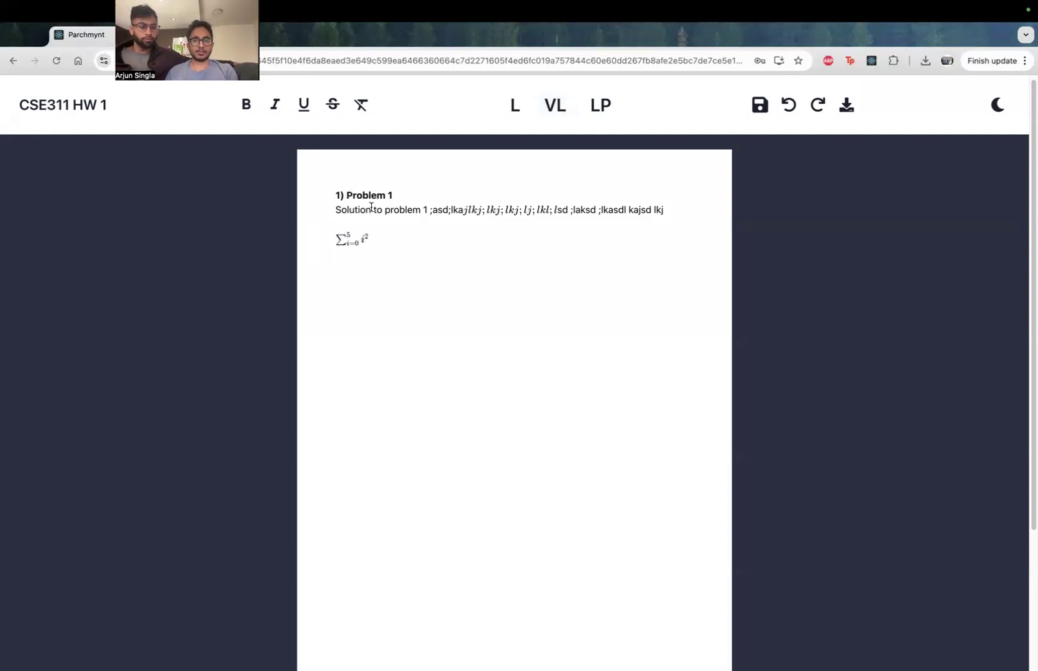
Step: Write the filler text "a;sldk;alskd" below the formula, join it to the formula line and split it off again
{"action": "type", "text": "a;sldk;alskd"}
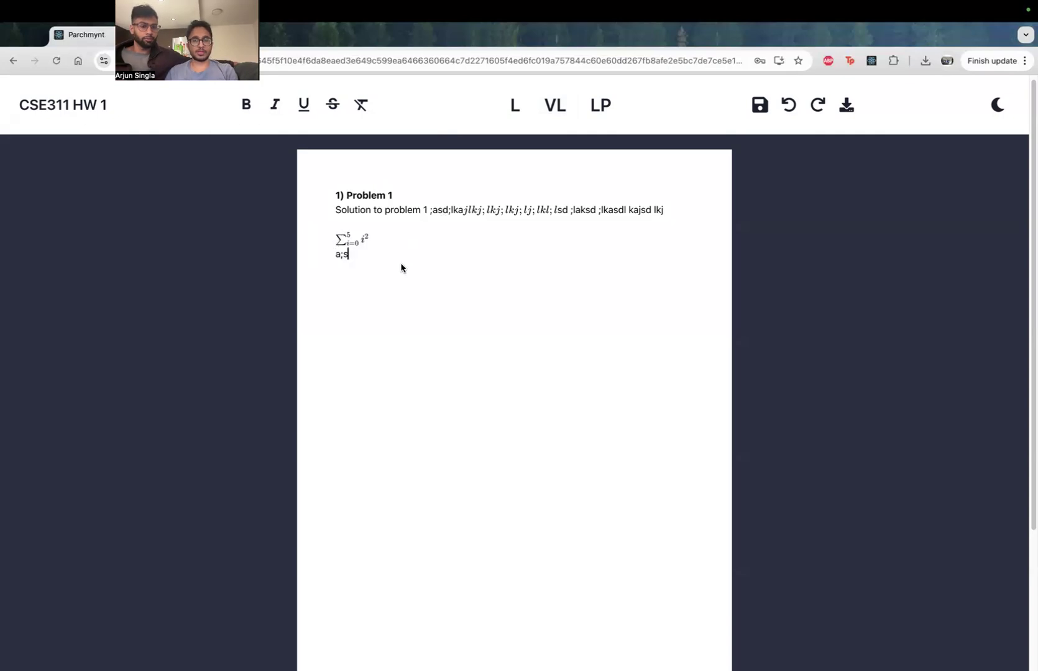
{"action": "key", "text": "Left"}
{"action": "key", "text": "Left"}
{"action": "key", "text": "Left"}
{"action": "key", "text": "Left"}
{"action": "key", "text": "Left"}
{"action": "key", "text": "Left"}
{"action": "key", "text": "Left"}
{"action": "key", "text": "Left"}
{"action": "key", "text": "Left"}
{"action": "key", "text": "Left"}
{"action": "key", "text": "Left"}
{"action": "key", "text": "Left"}
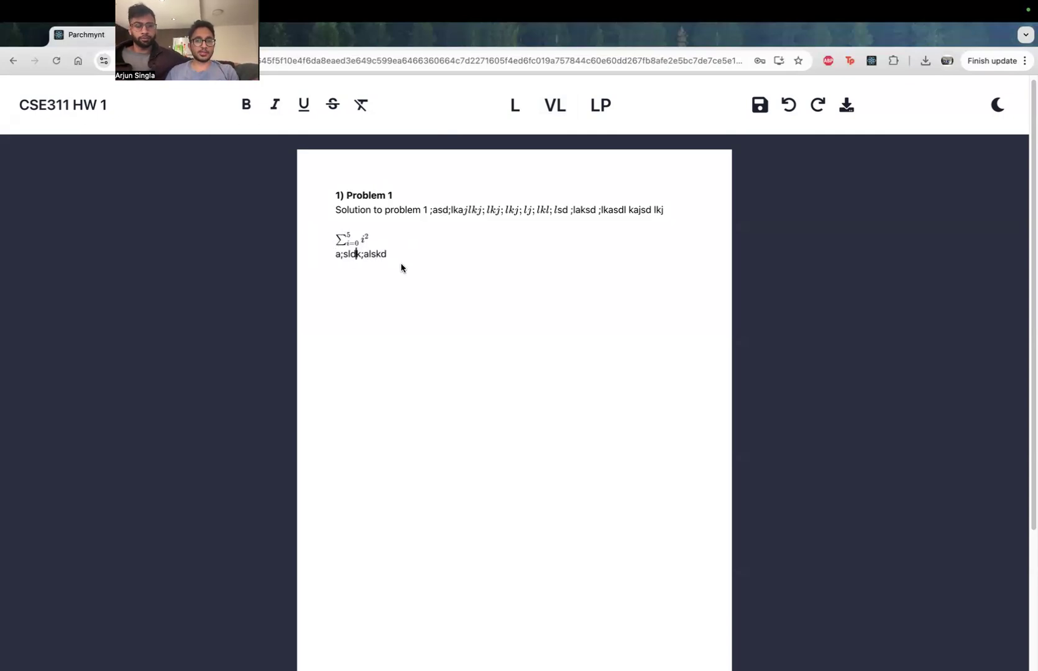
{"action": "key", "text": "BackSpace"}
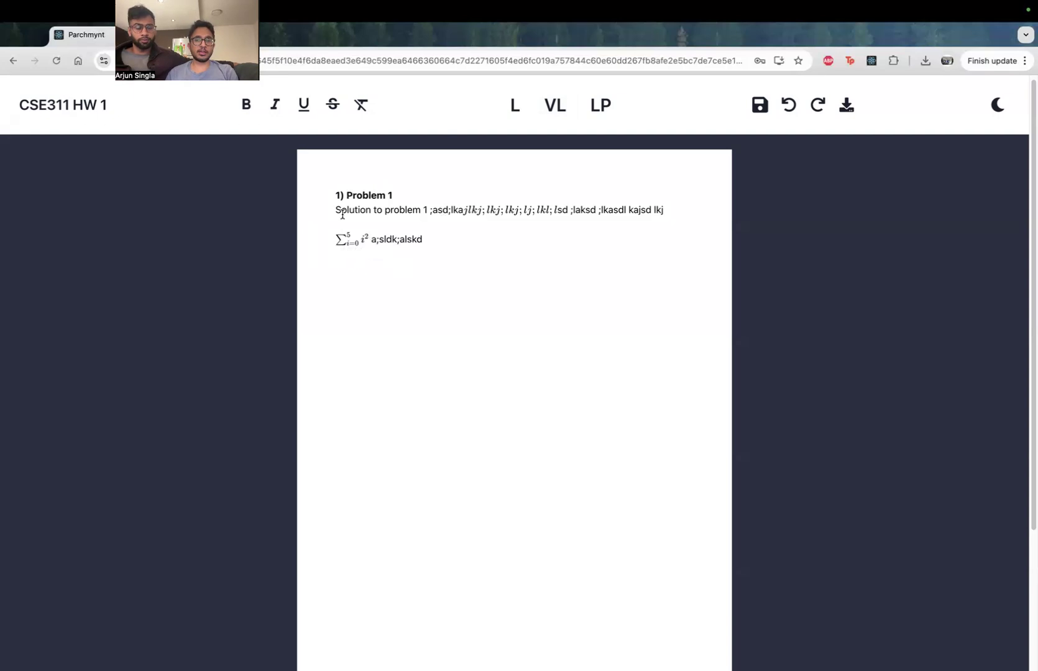
{"action": "key", "text": "Return"}
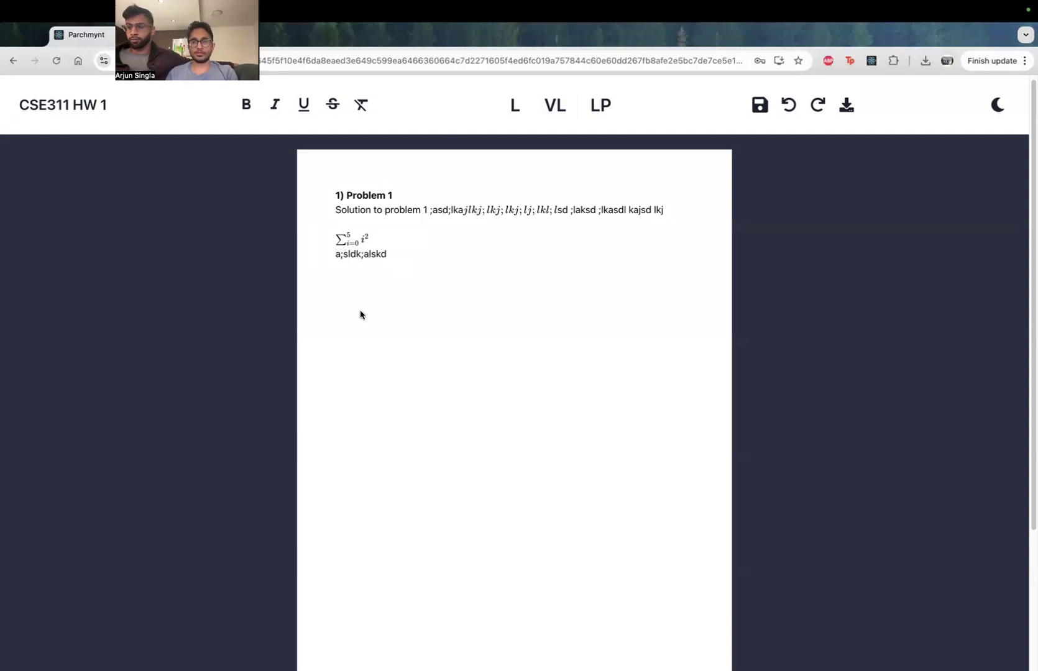
Step: Append "\forall x \in Z" to the end of the VL summation formula
{"action": "left_click", "coordinate": [347, 237]}
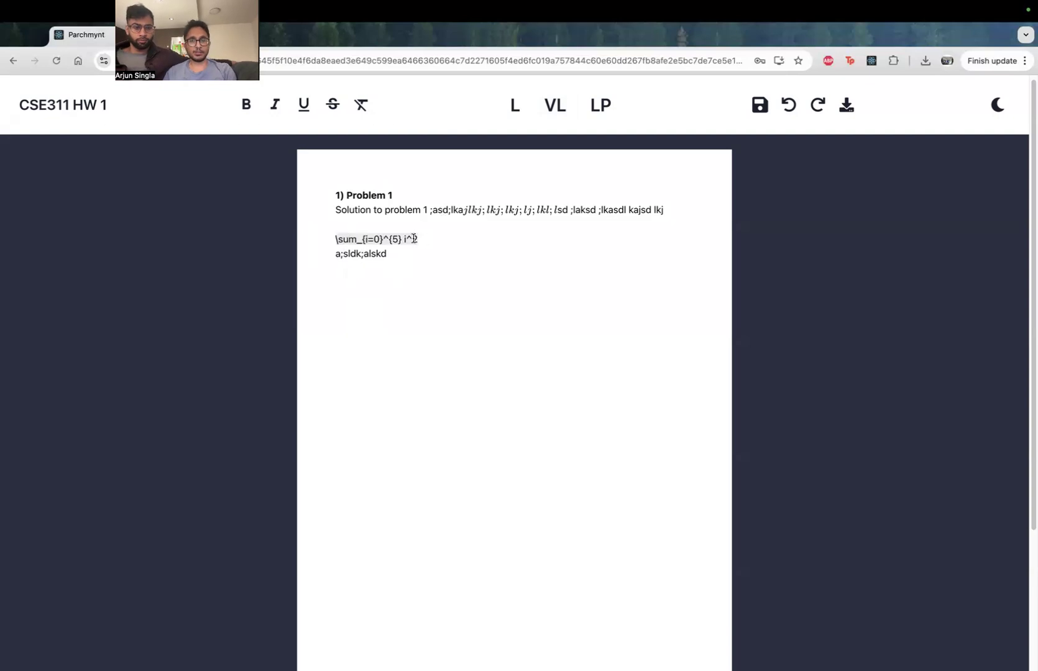
{"action": "type", "text": "orall "}
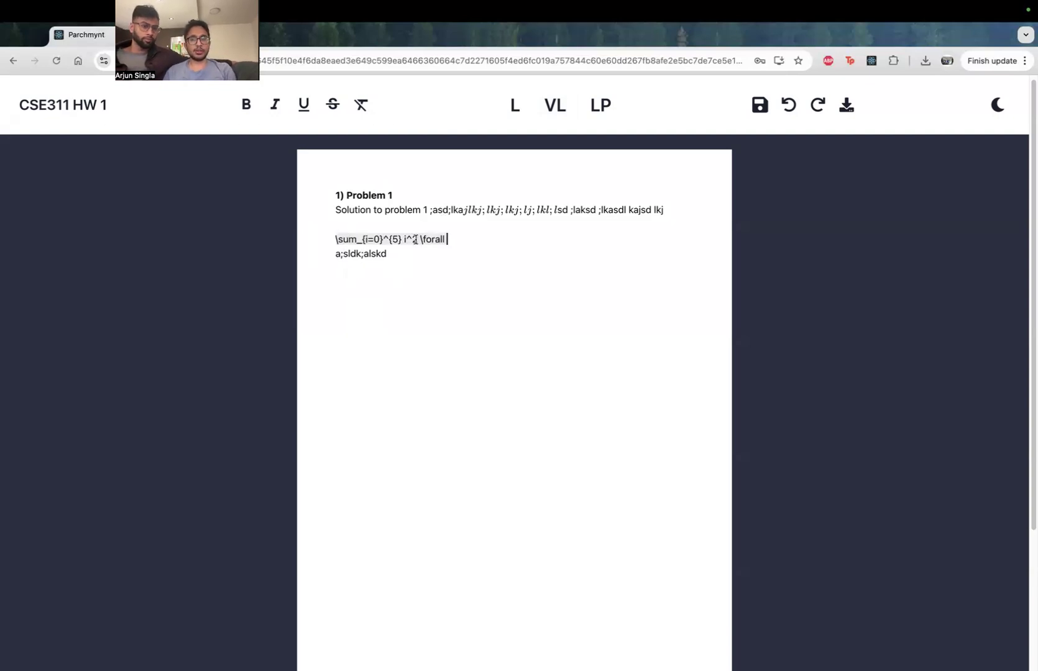
{"action": "type", "text": "x \\in "}
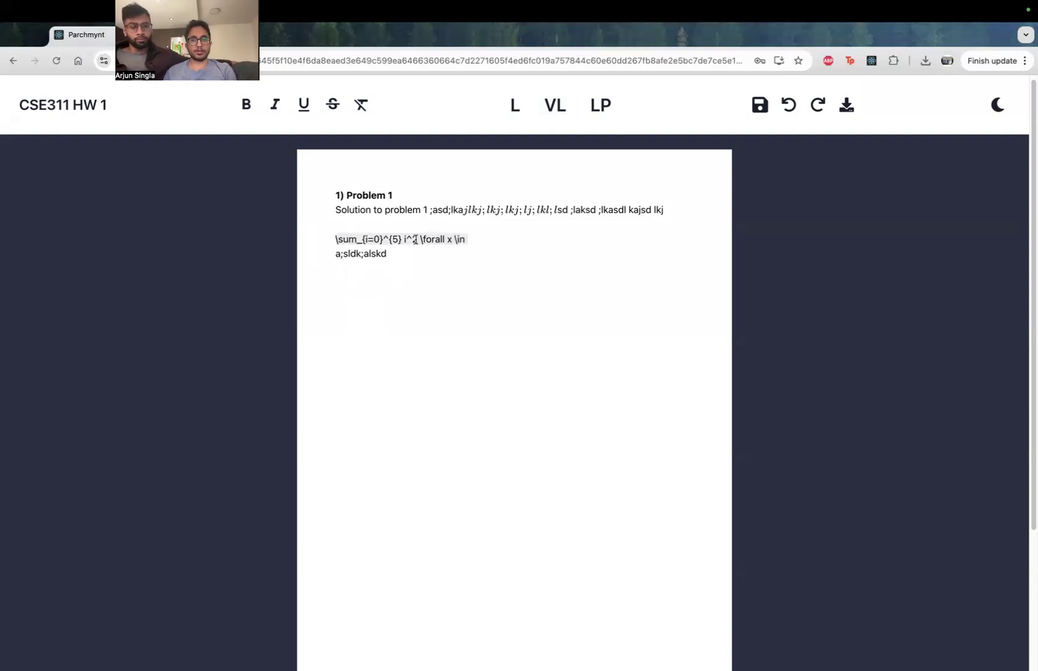
{"action": "type", "text": "Z"}
{"action": "left_click", "coordinate": [453, 256]}
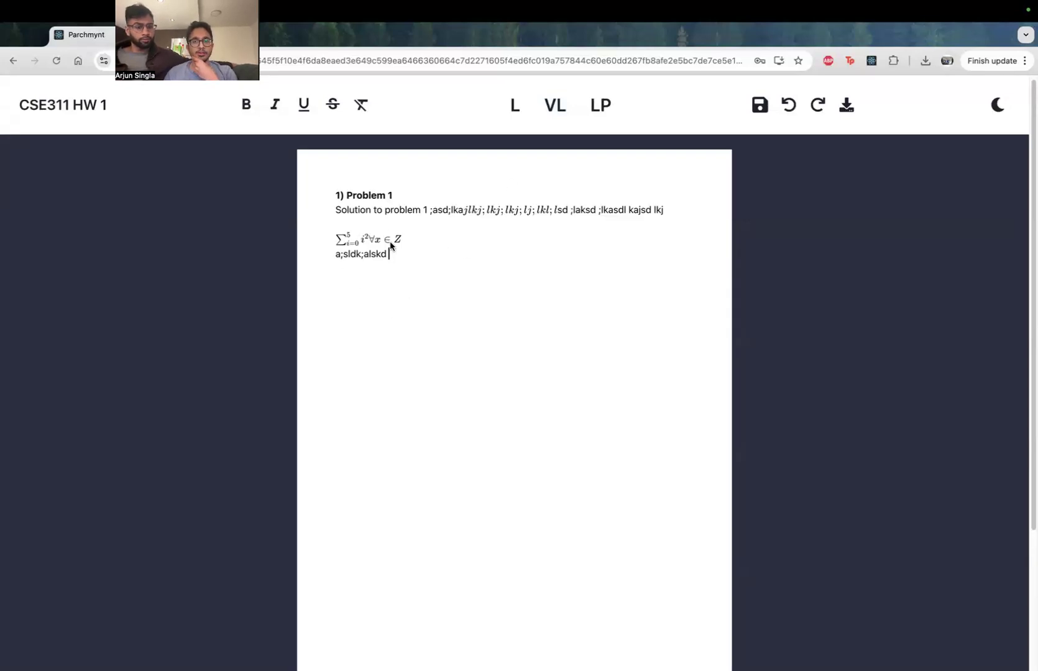
Step: Insert the spacing commands "\,\," between "i^2" and "\forall" in the VL formula
{"action": "left_click_drag", "start_coordinate": [370, 242], "coordinate": [378, 239]}
{"action": "left_click", "coordinate": [417, 240]}
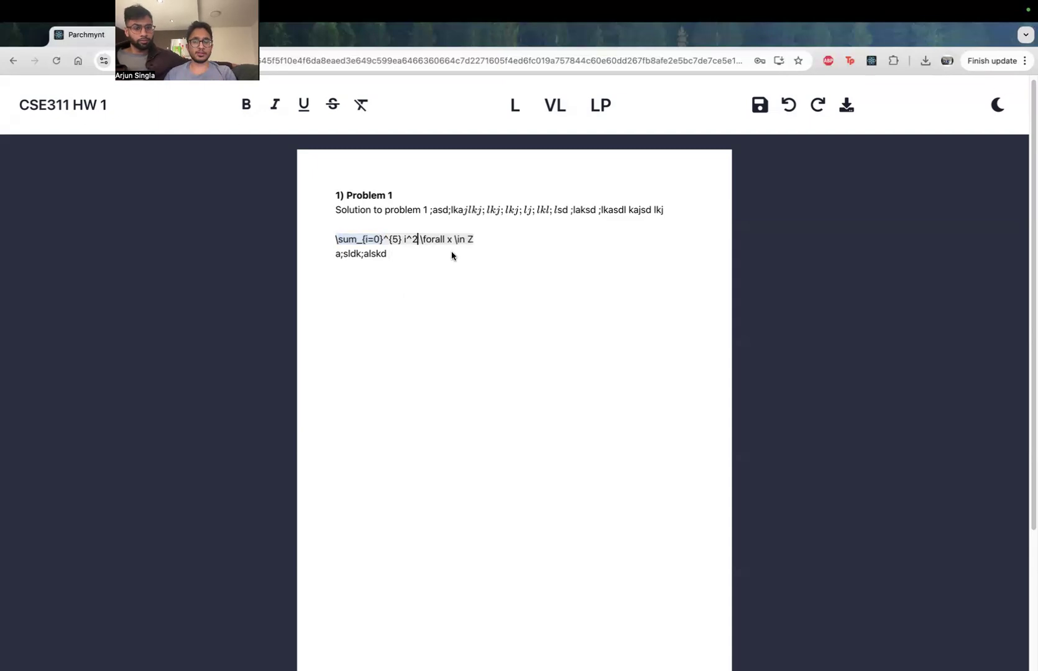
{"action": "type", "text": "\\,\\, \\"}
{"action": "left_click", "coordinate": [417, 268]}
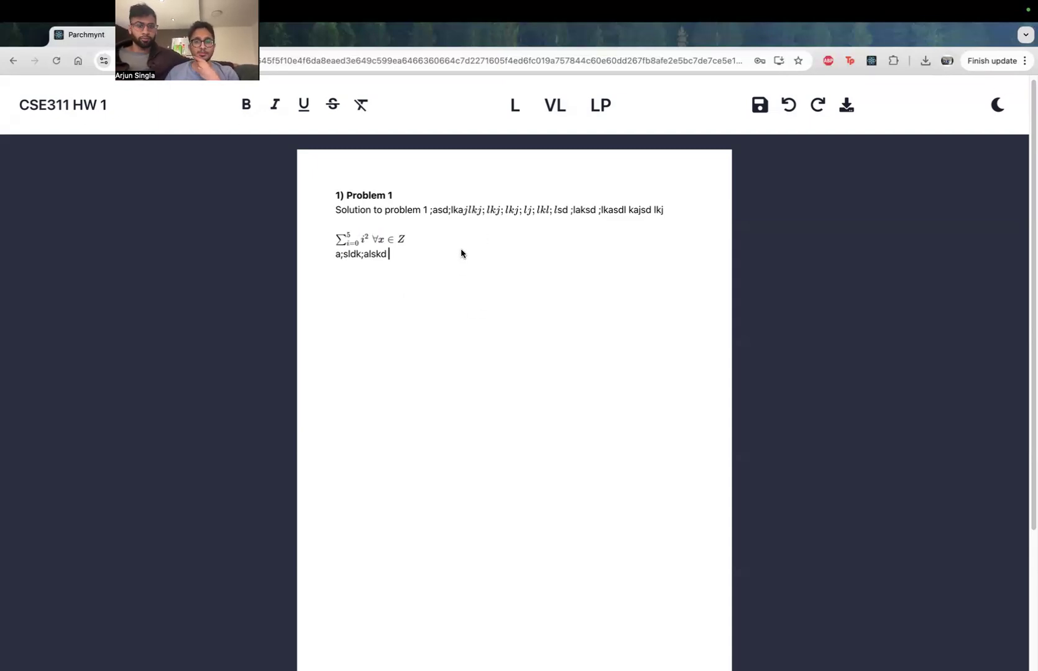
Step: Replace the filler text below the VL formula with an L segment containing the "\sum" symbol
{"action": "left_click_drag", "start_coordinate": [437, 264], "coordinate": [317, 254]}
{"action": "key", "text": "BackSpace"}
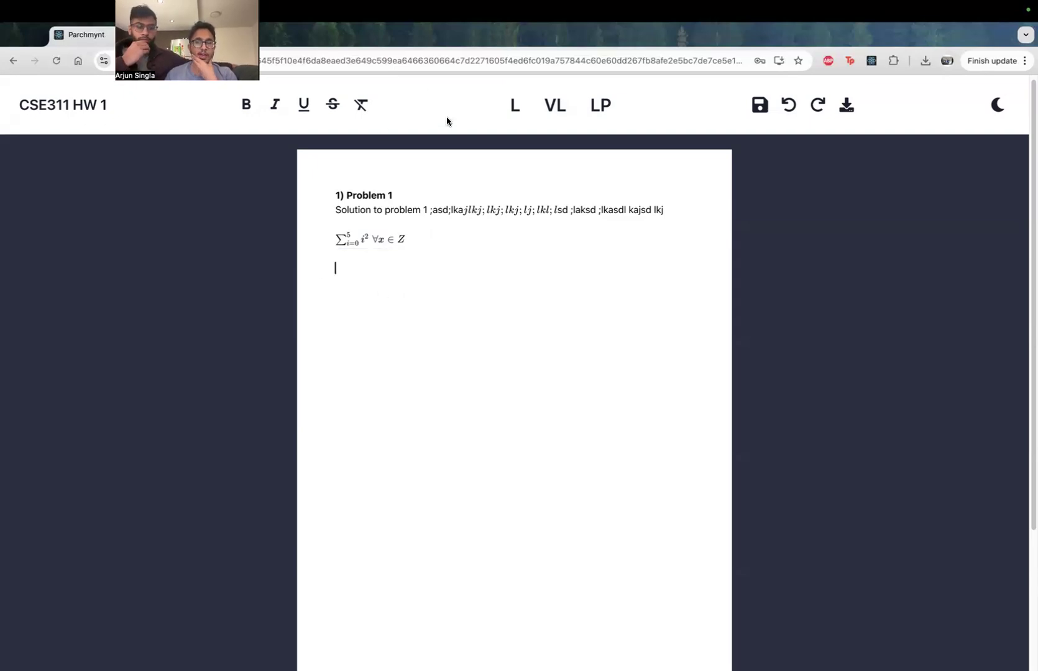
{"action": "left_click", "coordinate": [512, 106]}
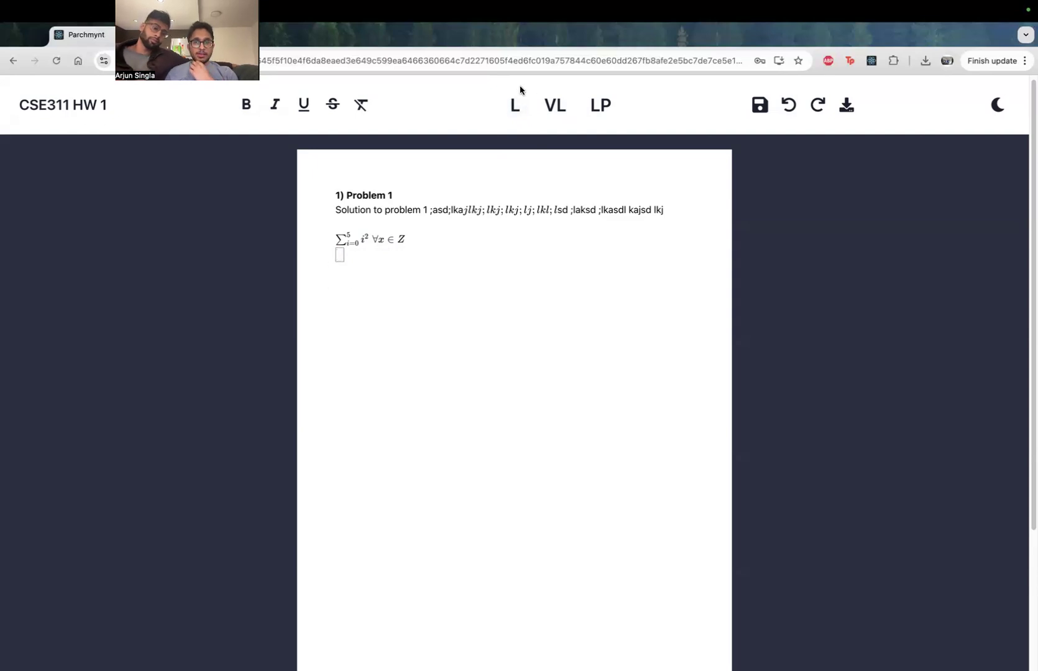
{"action": "scroll", "coordinate": [338, 250], "scroll_direction": "up", "scroll_amount": 5}
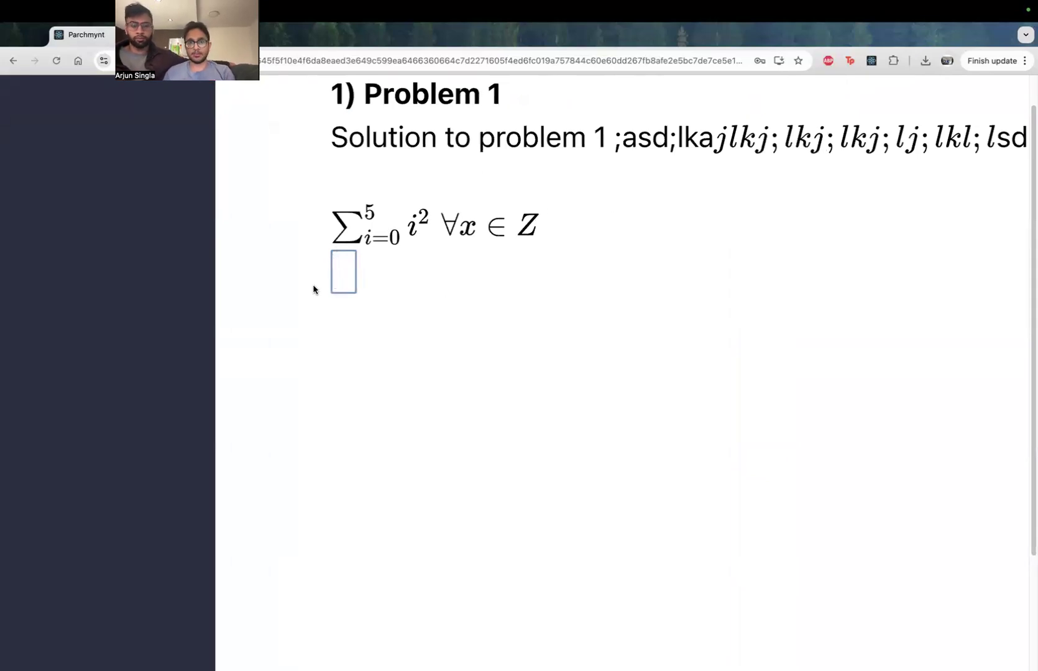
{"action": "type", "text": "\\sum"}
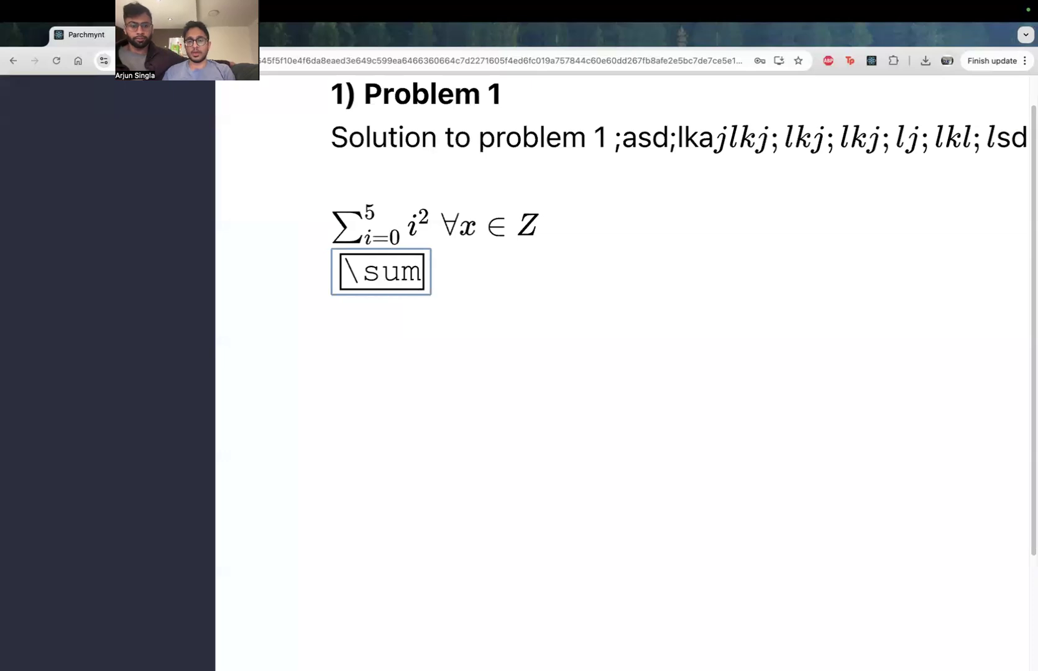
{"action": "key", "text": "space"}
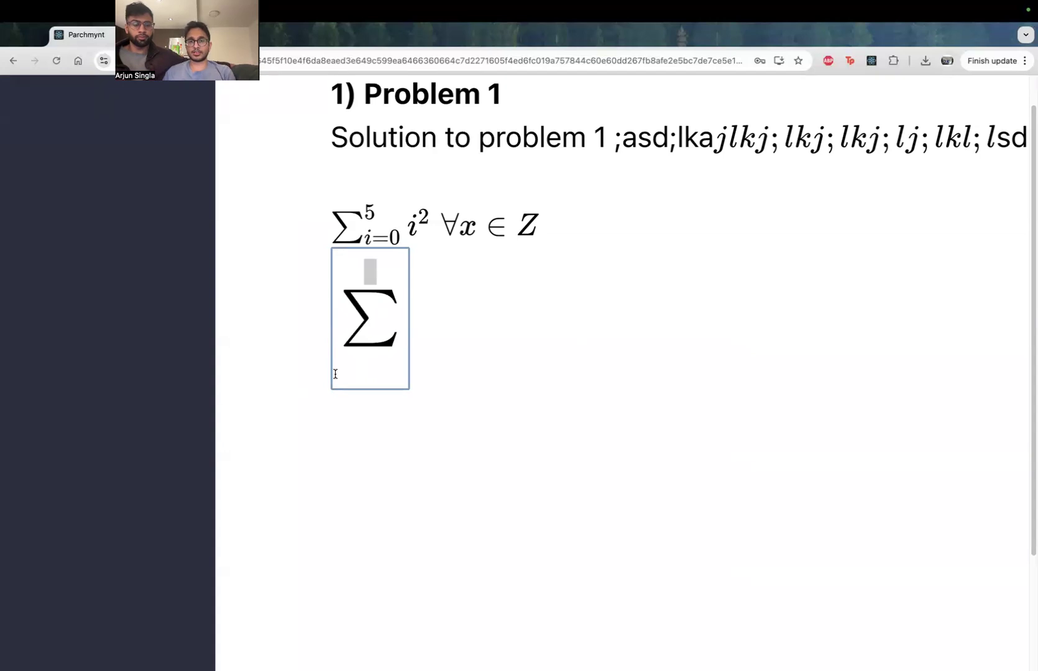
Step: Complete the summation in the L segment with lower limit i=0, upper limit 5 and the term i^2
{"action": "scroll", "coordinate": [336, 374], "scroll_direction": "down", "scroll_amount": 5}
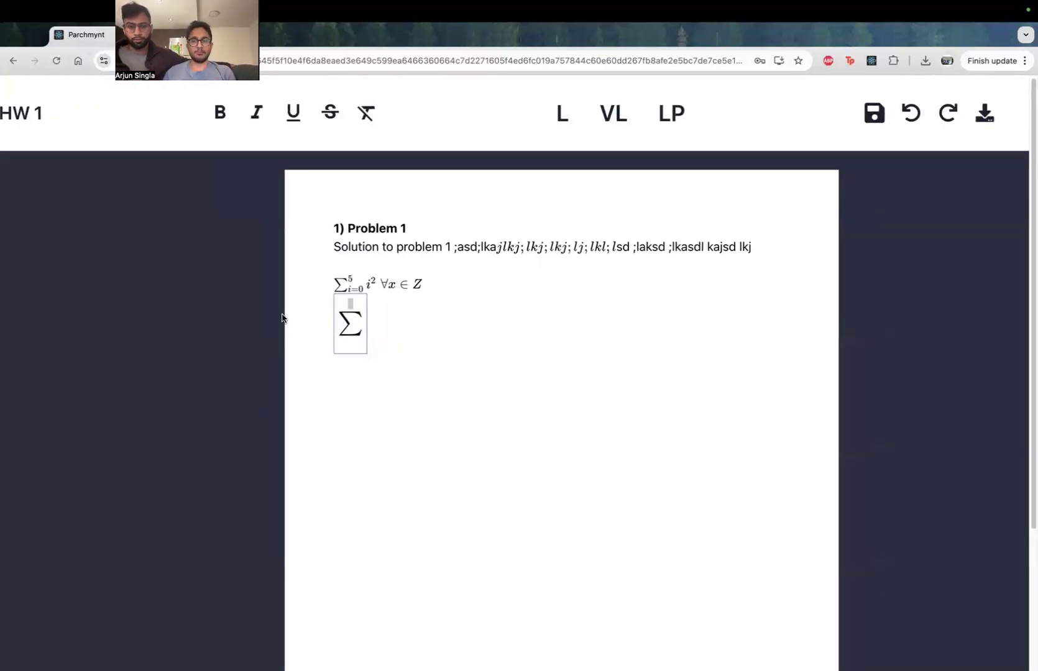
{"action": "type", "text": "i=0"}
{"action": "key", "text": "Tab"}
{"action": "type", "text": "5"}
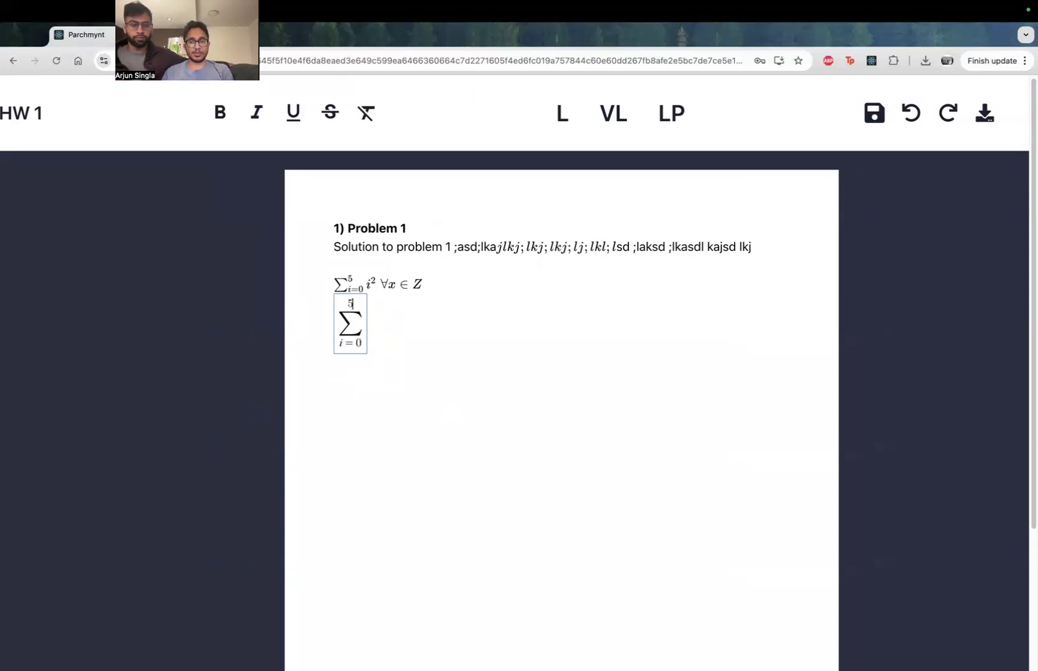
{"action": "key", "text": "Tab"}
{"action": "type", "text": "i^2"}
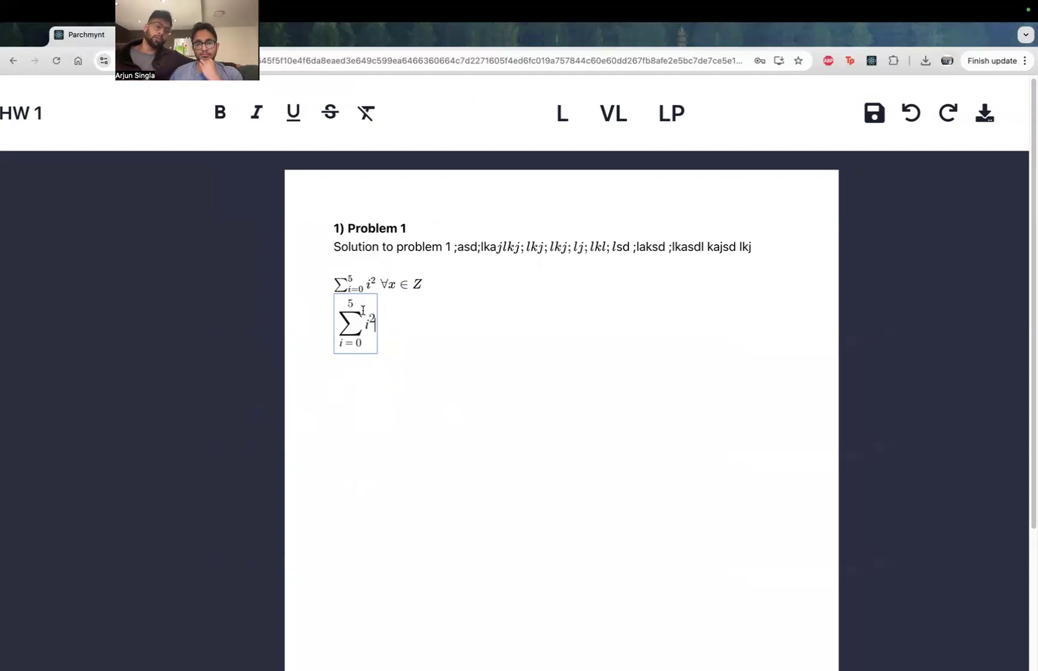
Step: Compare the editable source of the VL summation with the visual editing form of the L summation below it
{"action": "left_click", "coordinate": [374, 283]}
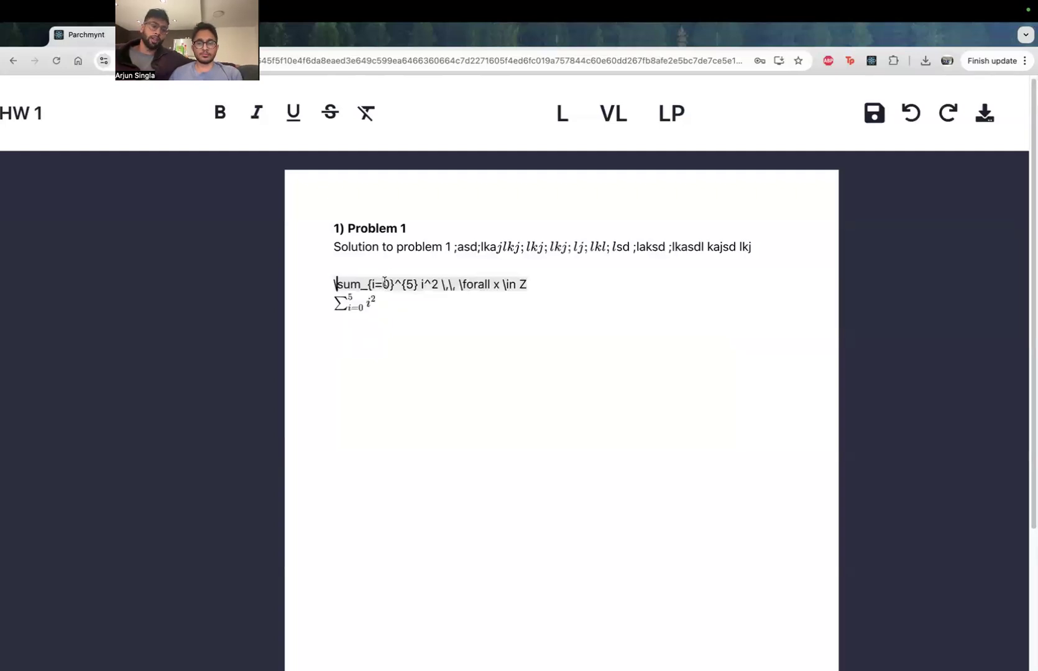
{"action": "left_click_drag", "start_coordinate": [361, 284], "coordinate": [431, 284]}
{"action": "left_click", "coordinate": [431, 285]}
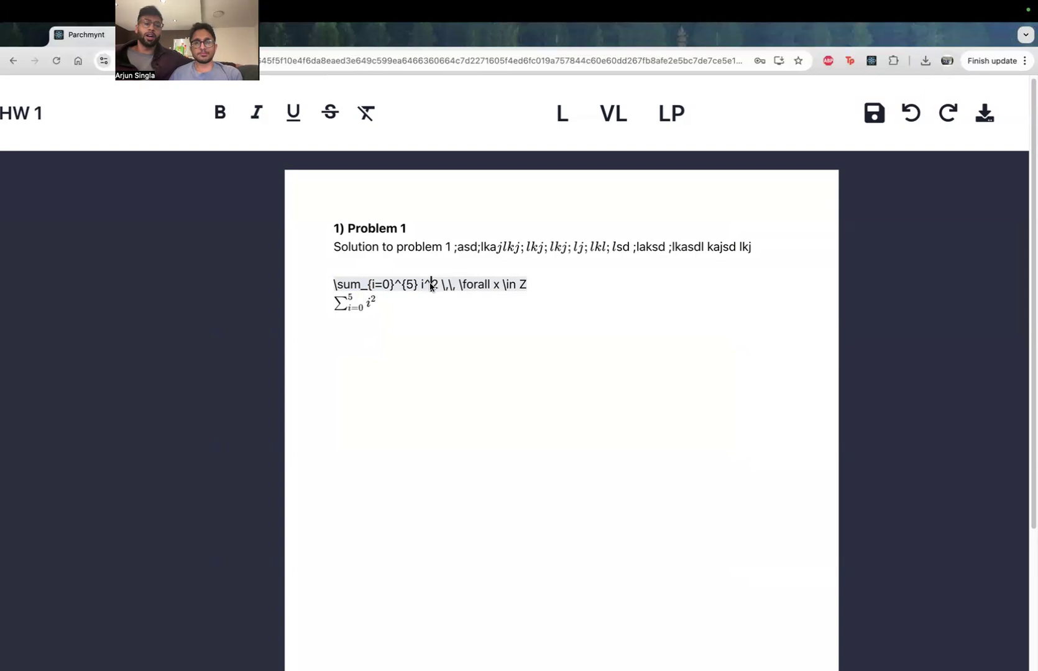
{"action": "left_click", "coordinate": [364, 302]}
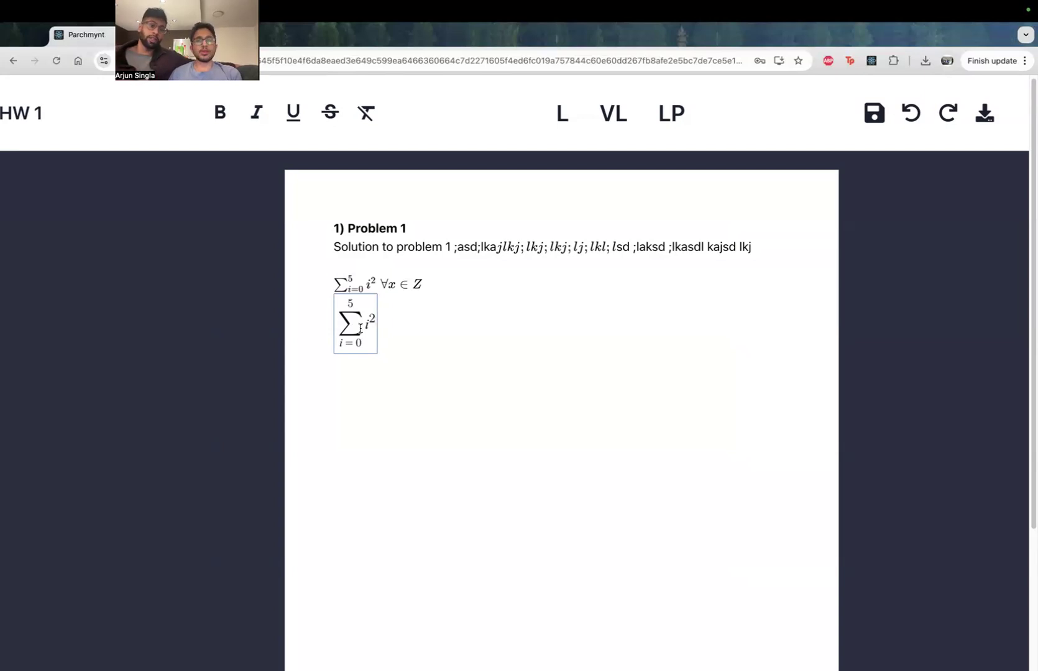
{"action": "left_click", "coordinate": [347, 318]}
{"action": "left_click", "coordinate": [356, 302]}
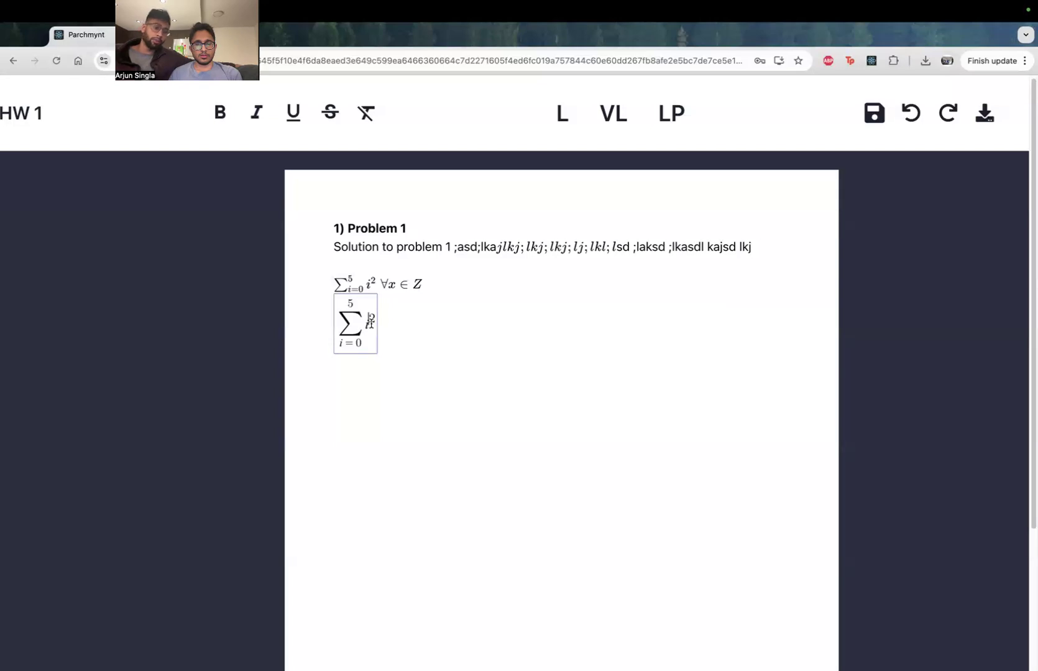
{"action": "key", "text": "Return"}
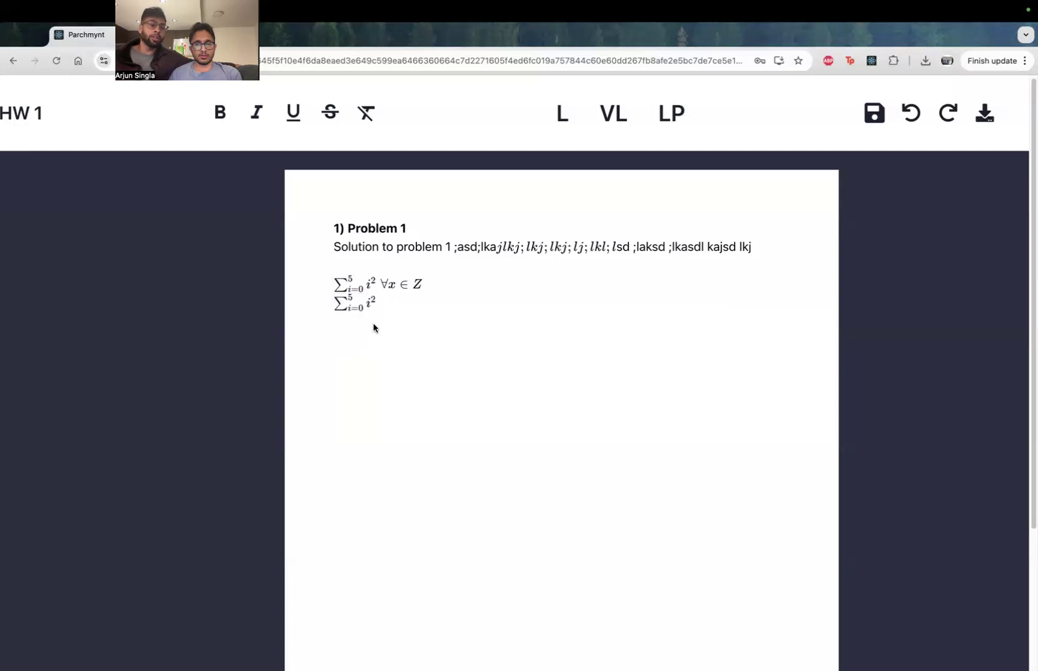
Step: Insert a blank line between the VL summation and the L summation
{"action": "left_click", "coordinate": [444, 288]}
{"action": "key", "text": "Return"}
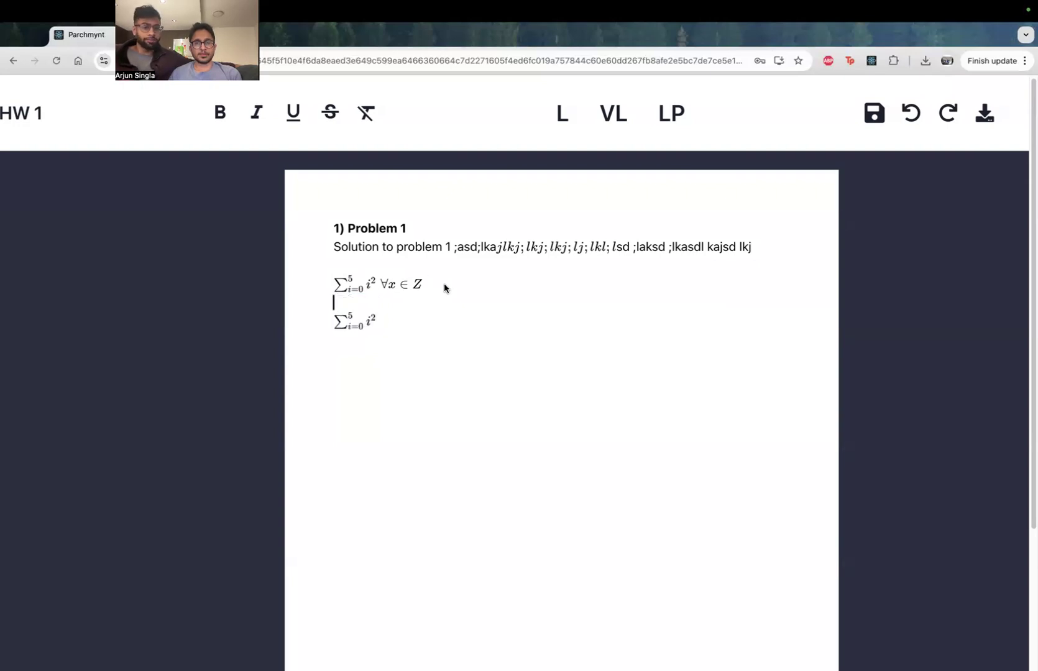
{"action": "scroll", "coordinate": [375, 343], "scroll_direction": "down", "scroll_amount": 3}
{"action": "left_click", "coordinate": [329, 268]}
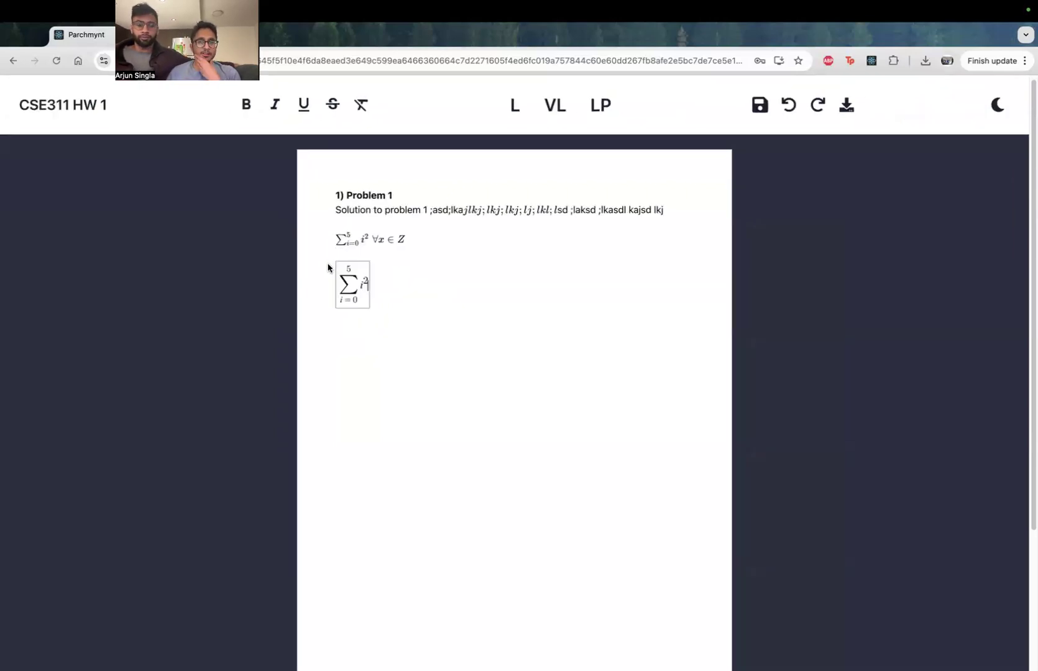
{"action": "left_click", "coordinate": [396, 251]}
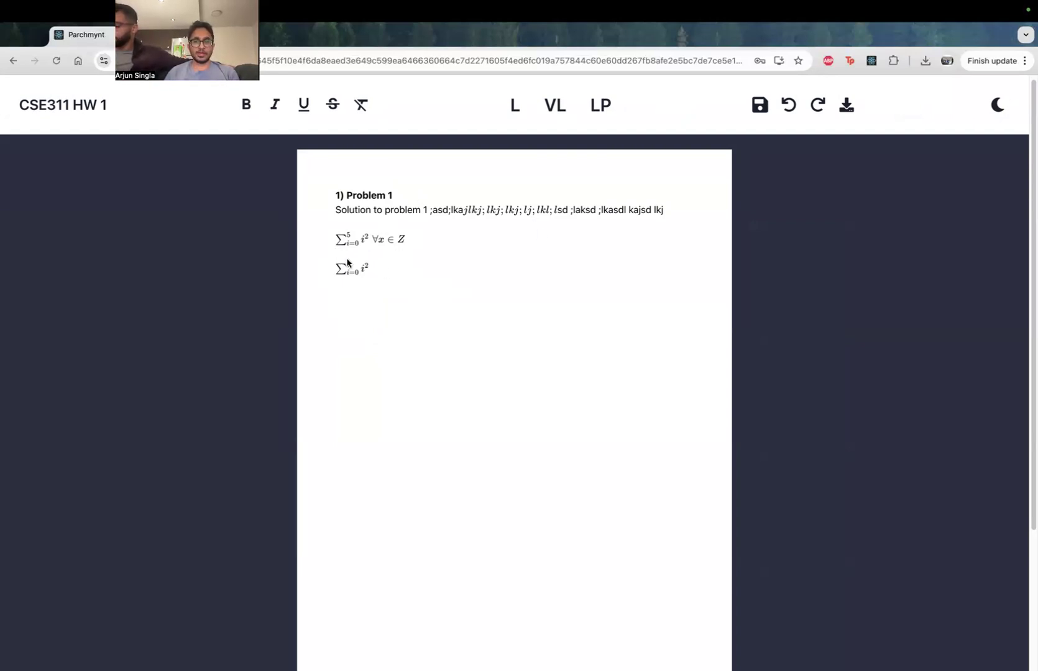
Step: Insert an LP segment on a new line below the L summation
{"action": "left_click", "coordinate": [391, 275]}
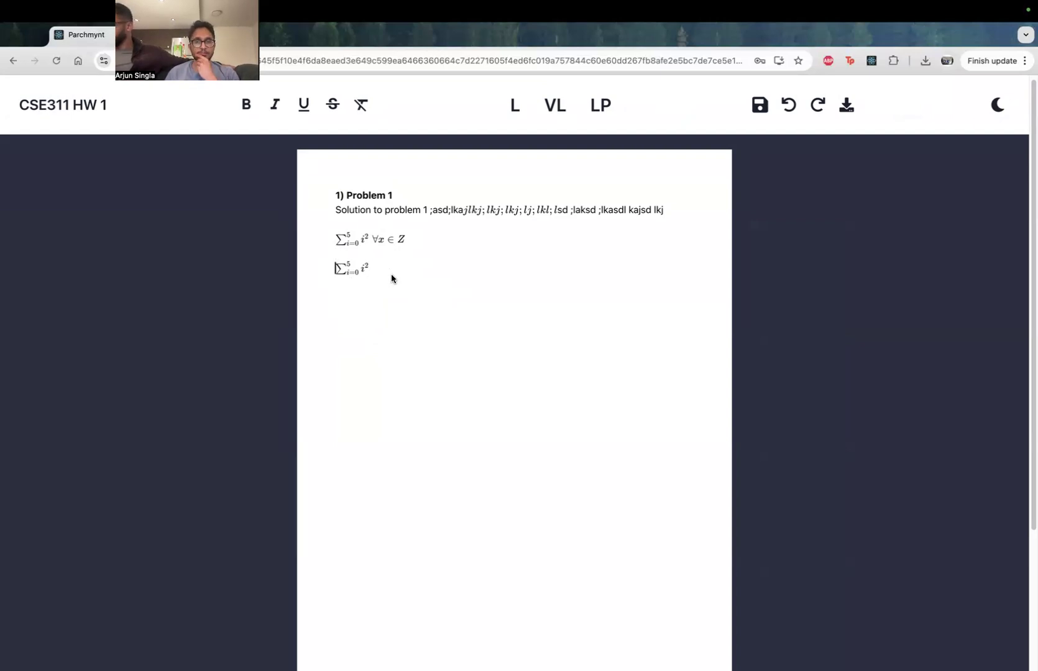
{"action": "key", "text": "Return"}
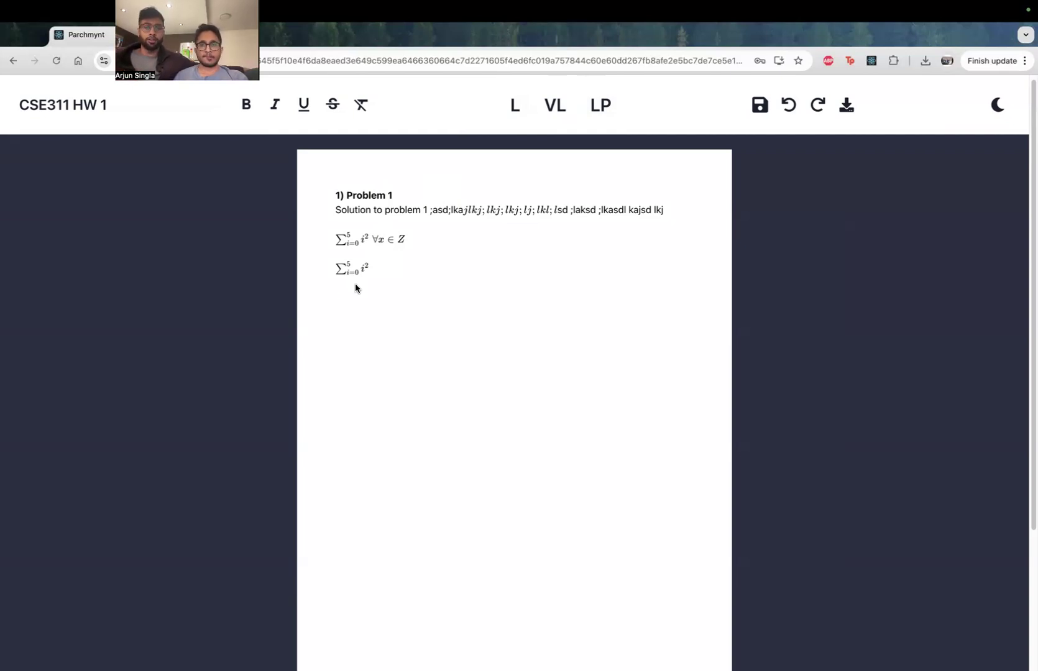
{"action": "left_click", "coordinate": [599, 106]}
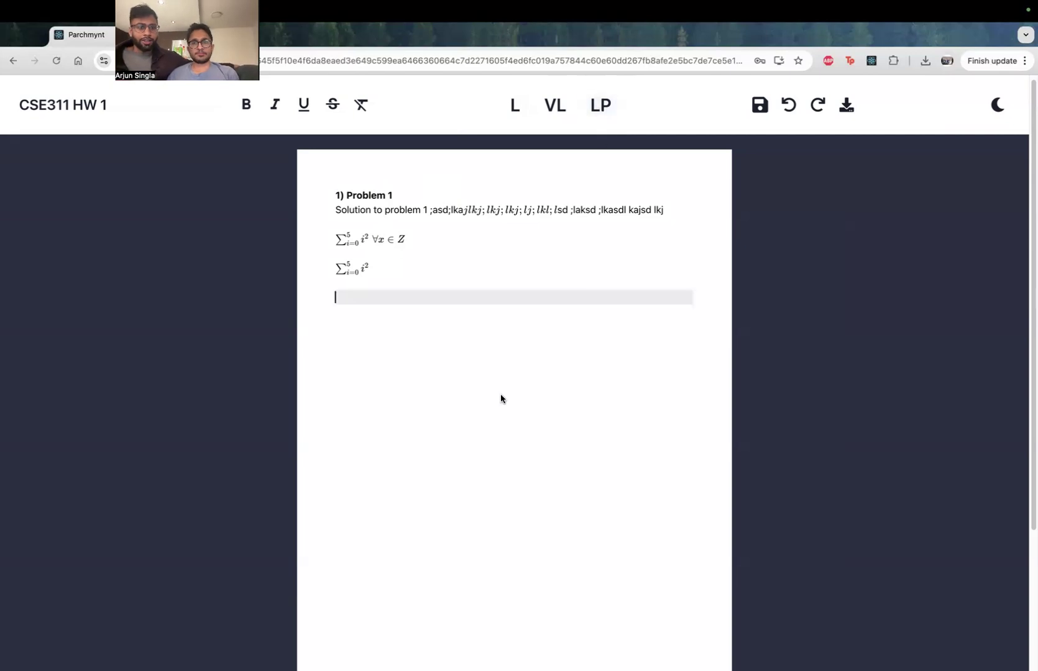
Step: Write \sum_{i=0}^{10} i^3 in the LP segment and render it
{"action": "type", "text": "\\sum_{i="}
{"action": "key", "text": "BackSpace"}
{"action": "type", "text": "0"}
{"action": "key", "text": "Right"}
{"action": "type", "text": "^{10"}
{"action": "key", "text": "Right"}
{"action": "type", "text": "i^3"}
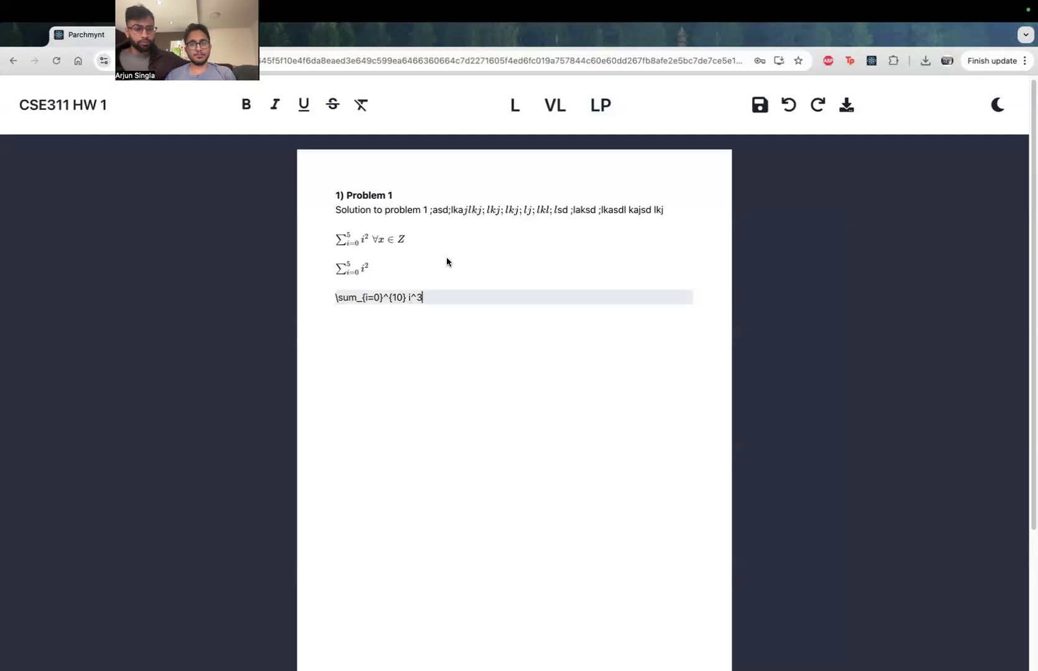
{"action": "left_click", "coordinate": [389, 207]}
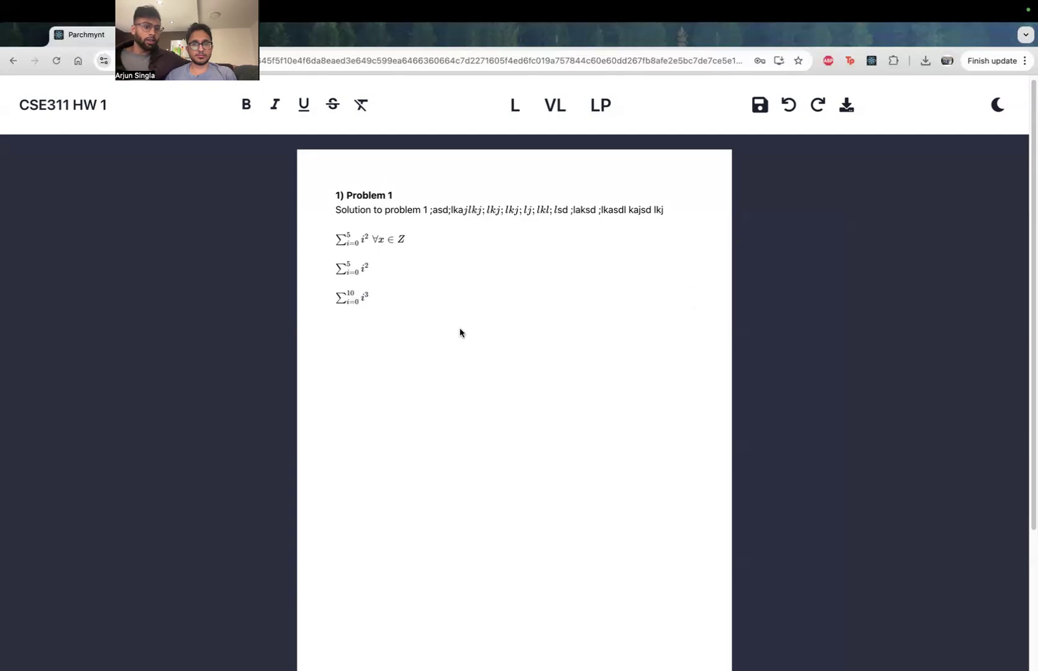
Step: Replace the summation source in the LP segment with an empty \begin{array} and \end{array} block
{"action": "left_click", "coordinate": [375, 300]}
{"action": "left_click", "coordinate": [445, 296]}
{"action": "left_click_drag", "start_coordinate": [456, 300], "coordinate": [336, 299]}
{"action": "key", "text": "BackSpace"}
{"action": "type", "text": "\\begin{"}
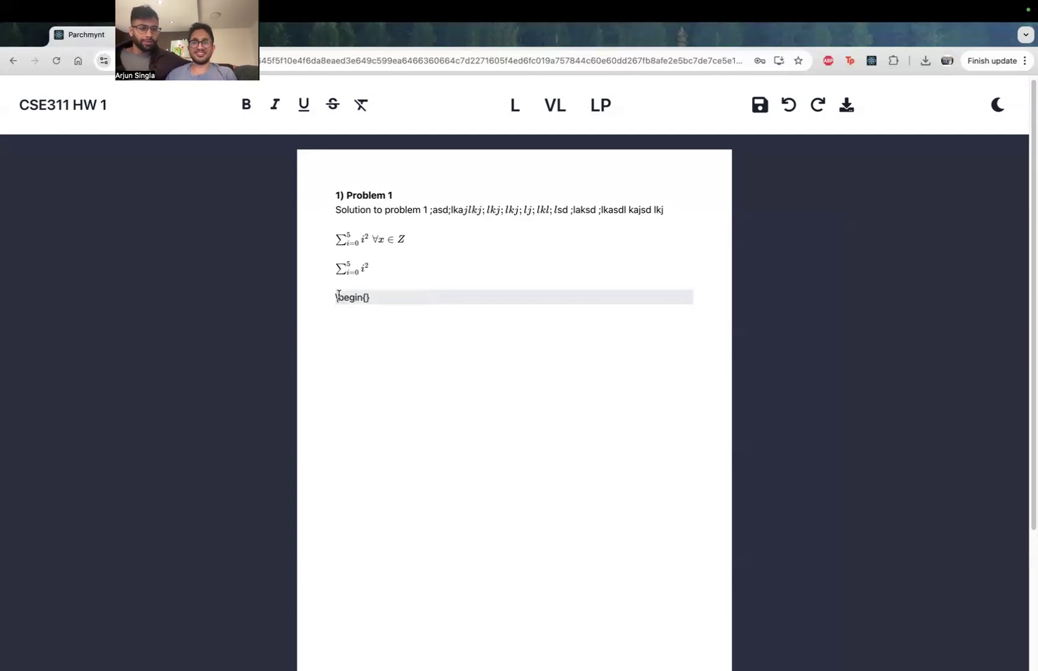
{"action": "type", "text": "array}"}
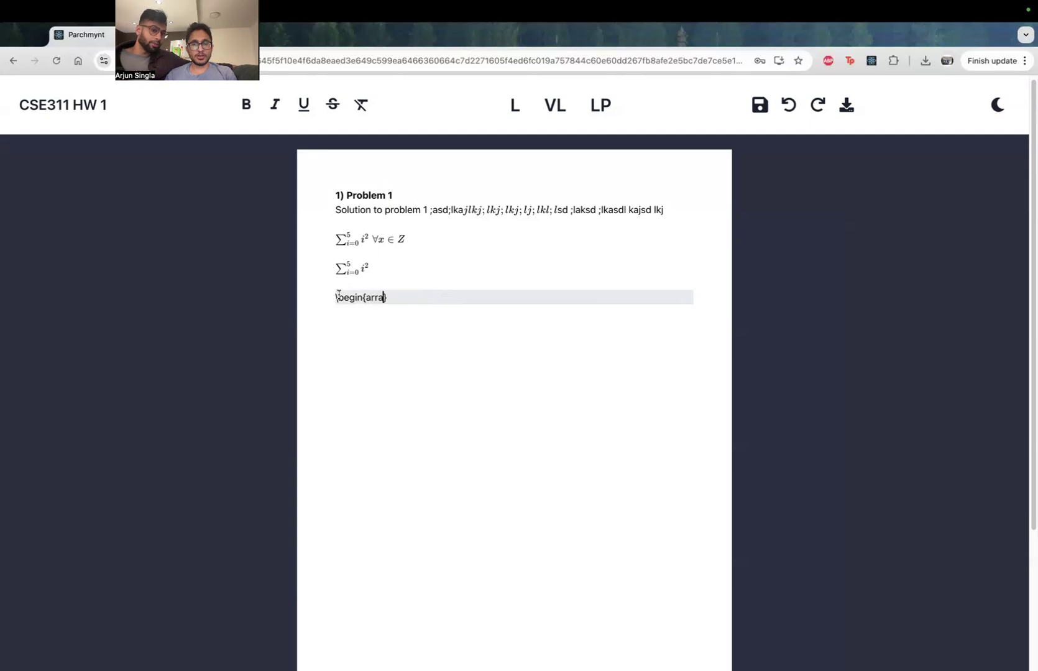
{"action": "key", "text": "Return"}
{"action": "type", "text": "\\end{"}
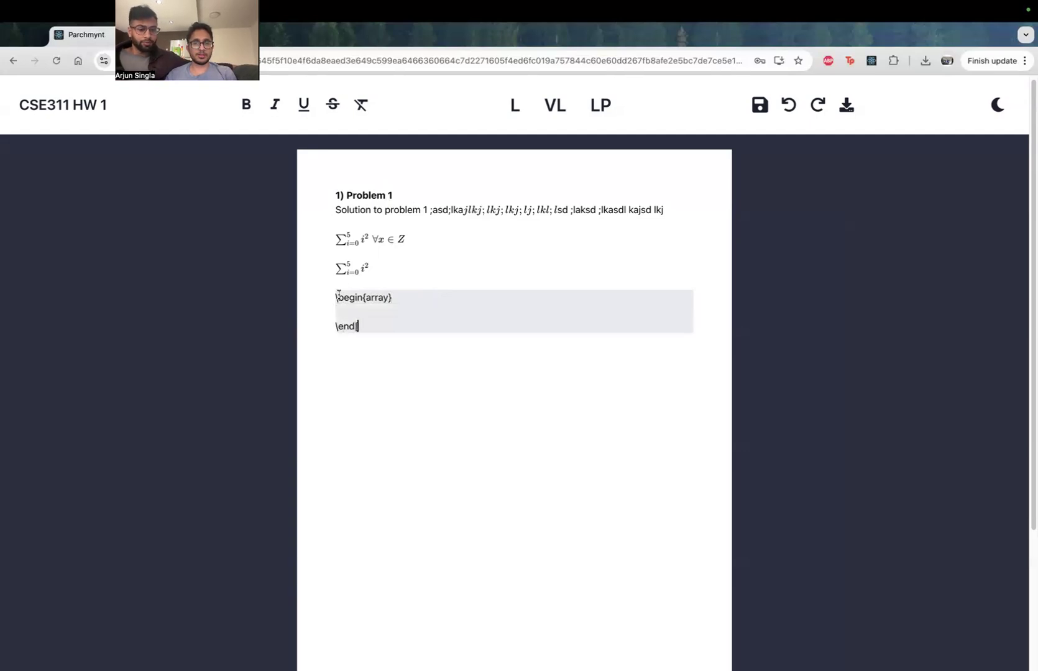
{"action": "type", "text": "array}"}
Step: Enter the row a & b & c inside the array block and try to render it
{"action": "left_click", "coordinate": [394, 305]}
{"action": "type", "text": "a"}
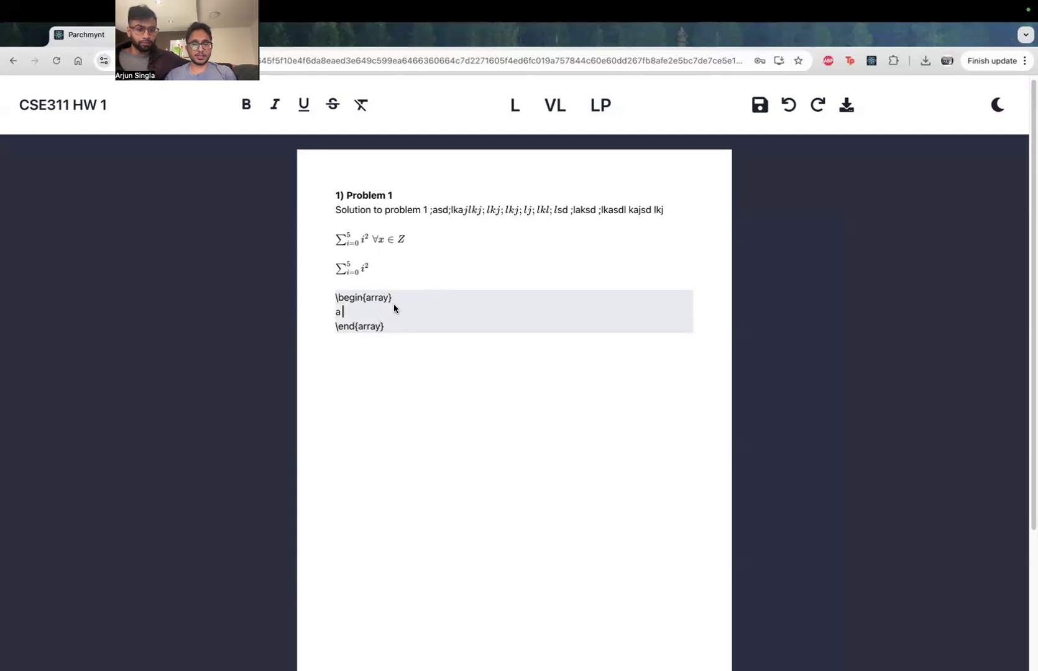
{"action": "type", "text": " & b & c"}
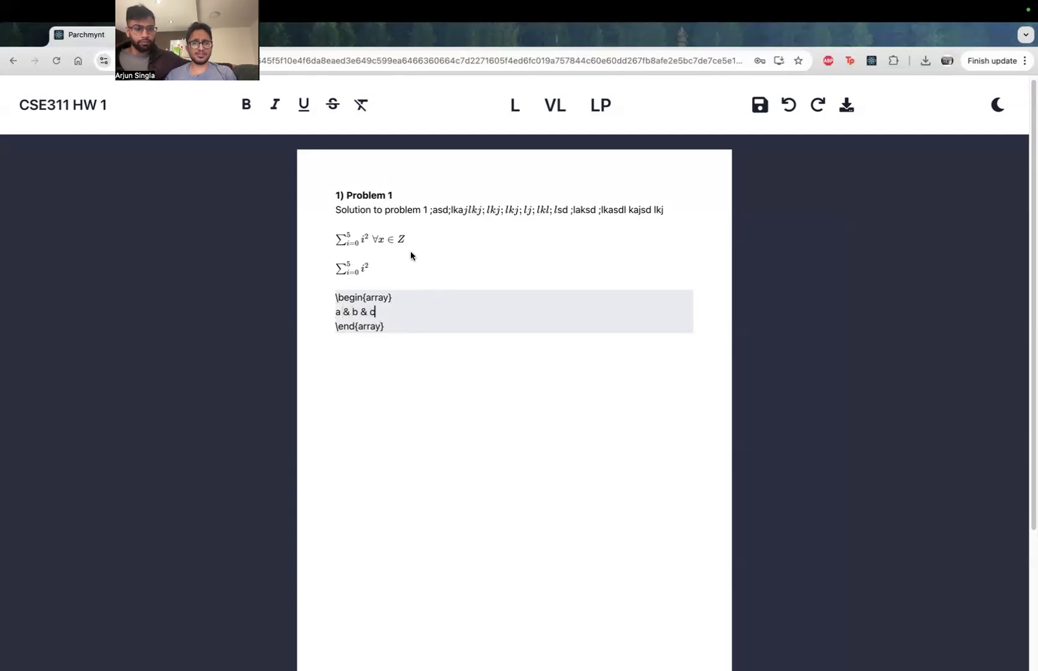
{"action": "left_click", "coordinate": [421, 208]}
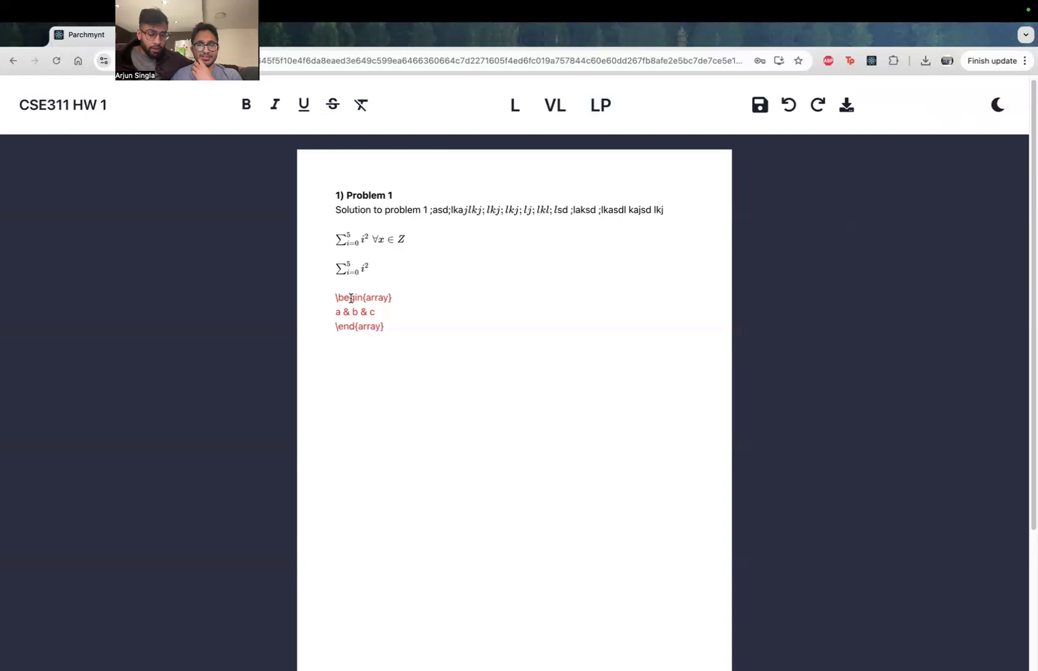
Step: Add the column specification {ccc} after \begin{array} and render the array
{"action": "mouse_move", "coordinate": [354, 299]}
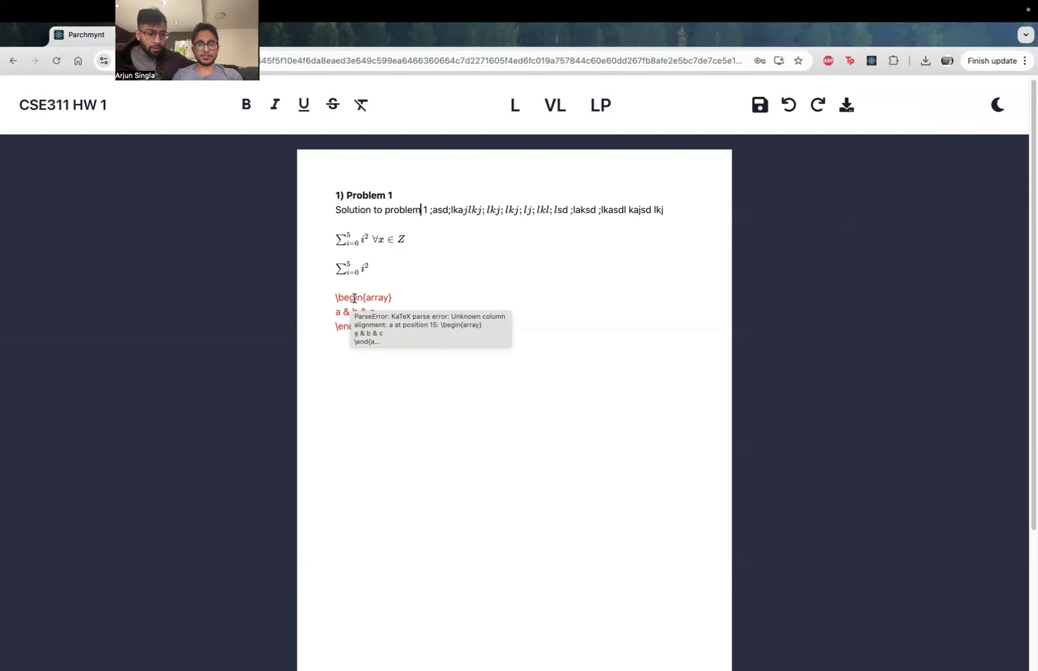
{"action": "left_click", "coordinate": [396, 303]}
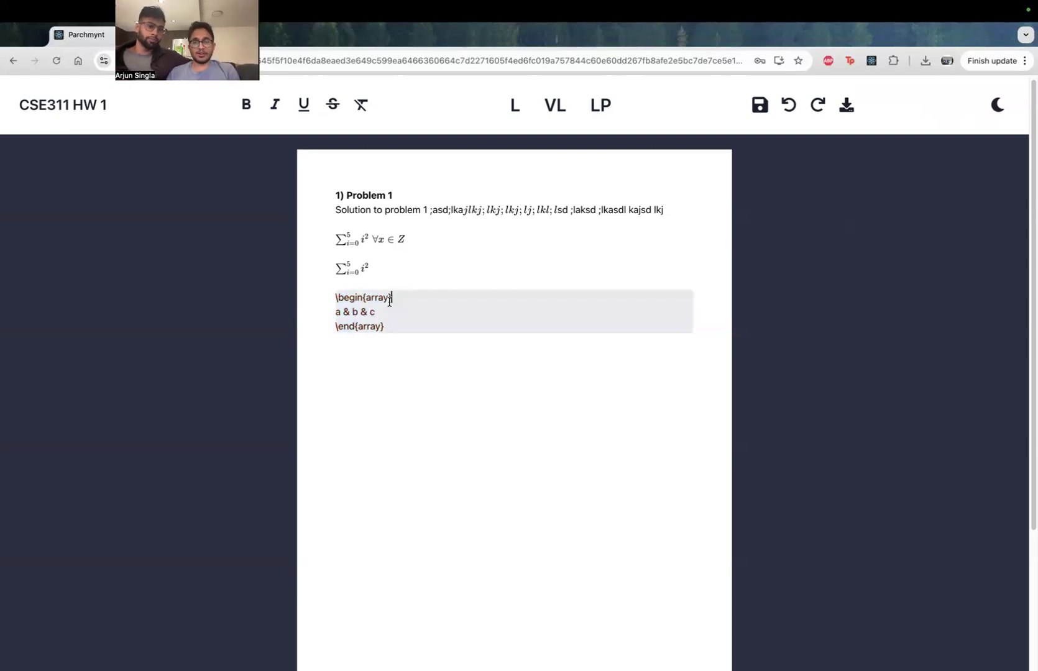
{"action": "type", "text": "{"}
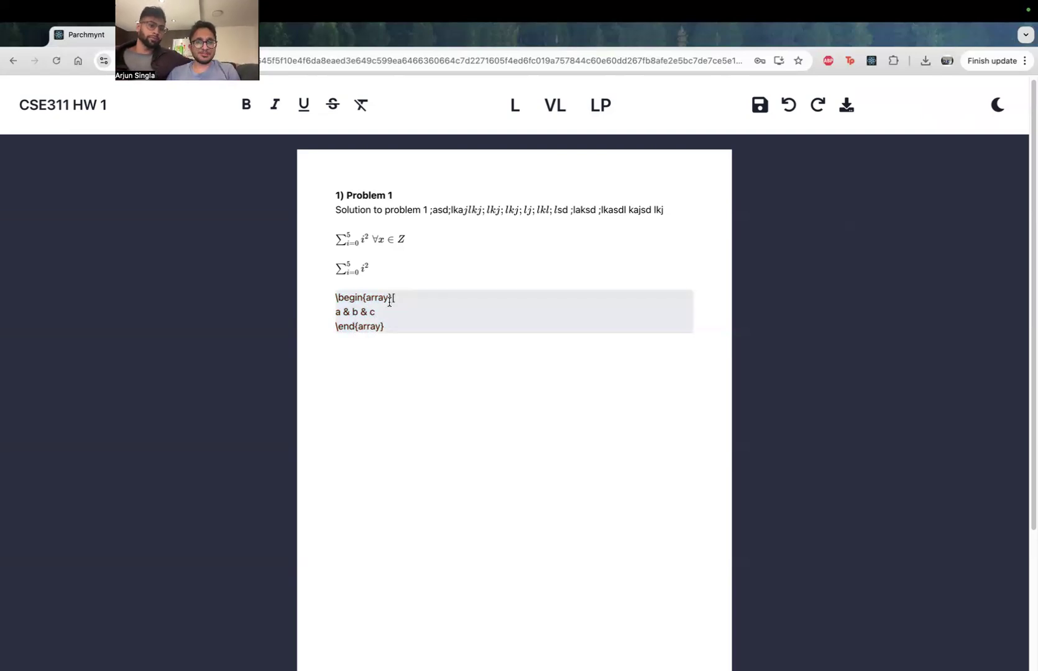
{"action": "type", "text": "}"}
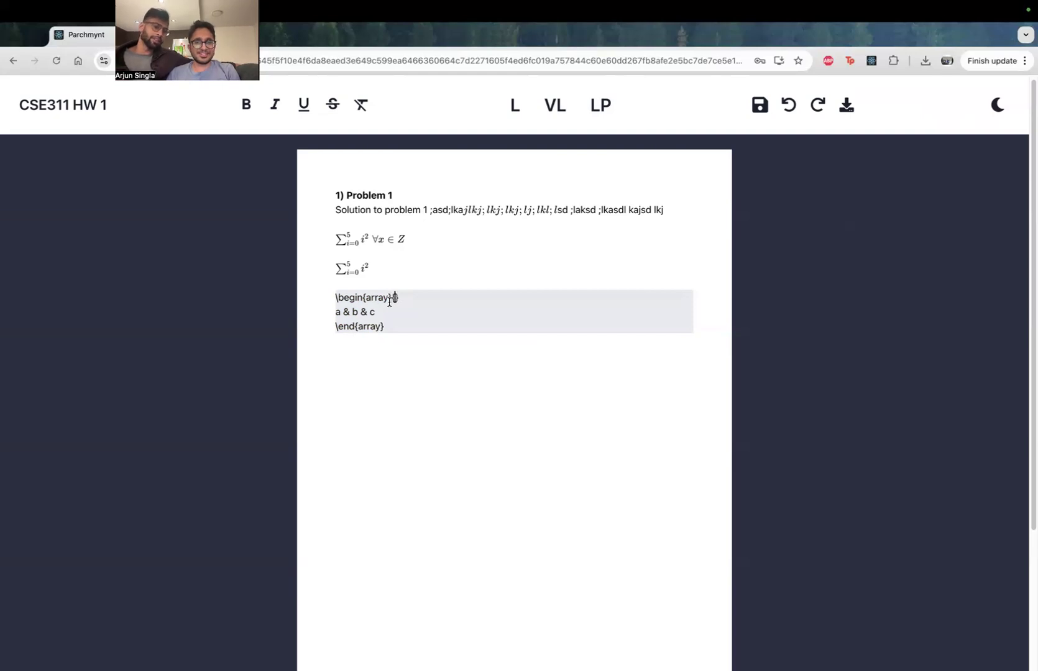
{"action": "type", "text": "ccc"}
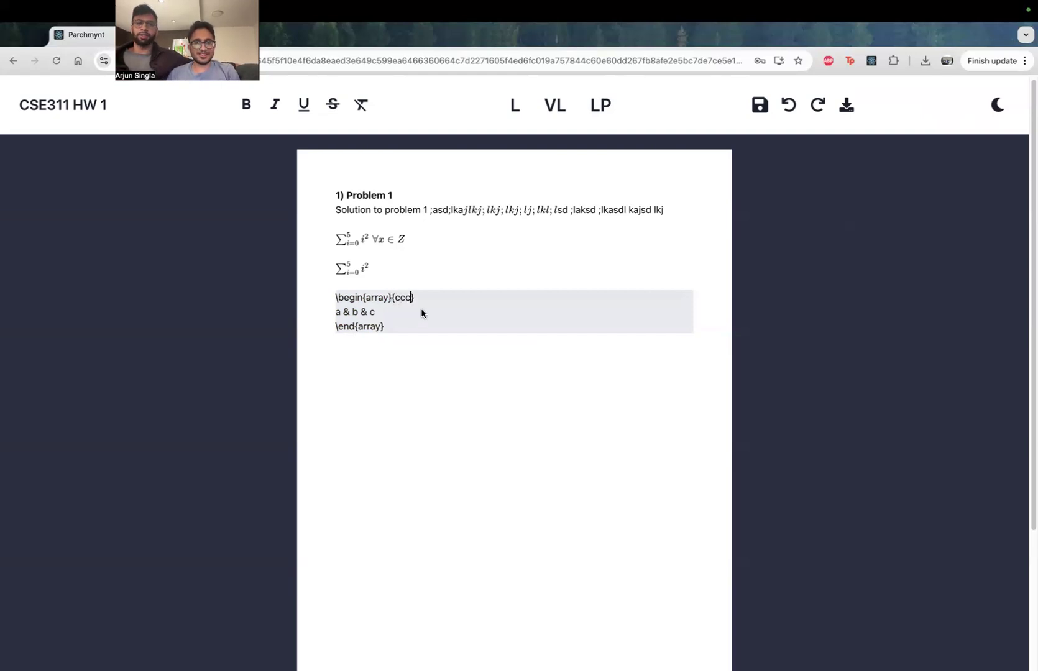
{"action": "left_click", "coordinate": [375, 212]}
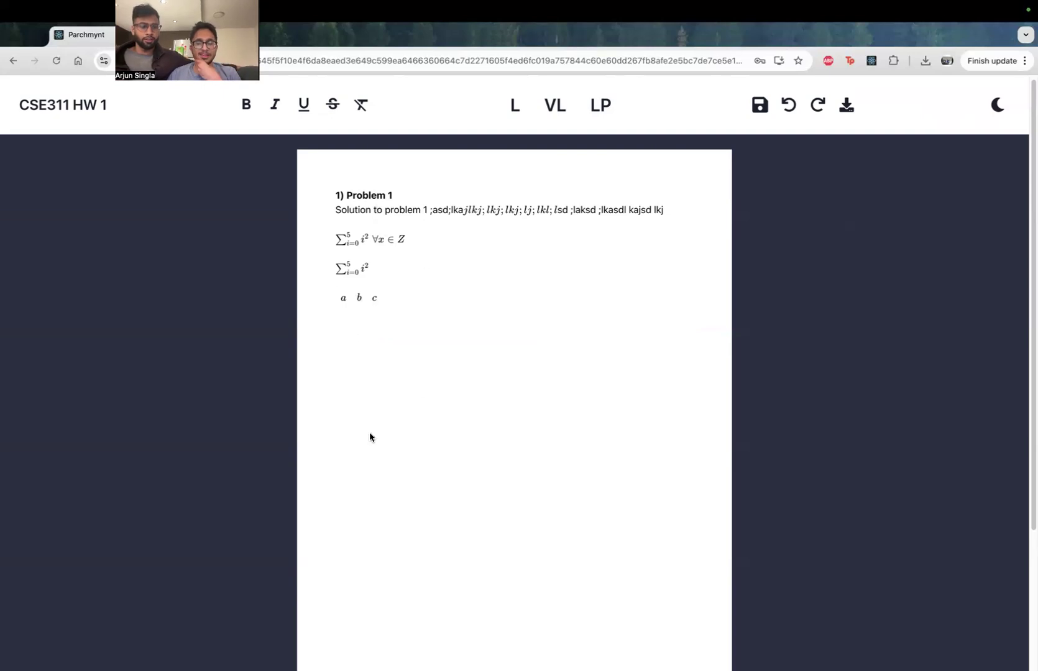
Step: End the array's first row with \\ and add a second row d & e & f \\
{"action": "left_click", "coordinate": [390, 306]}
{"action": "type", "text": "\\\\"}
{"action": "key", "text": "Return"}
{"action": "type", "text": "d &"}
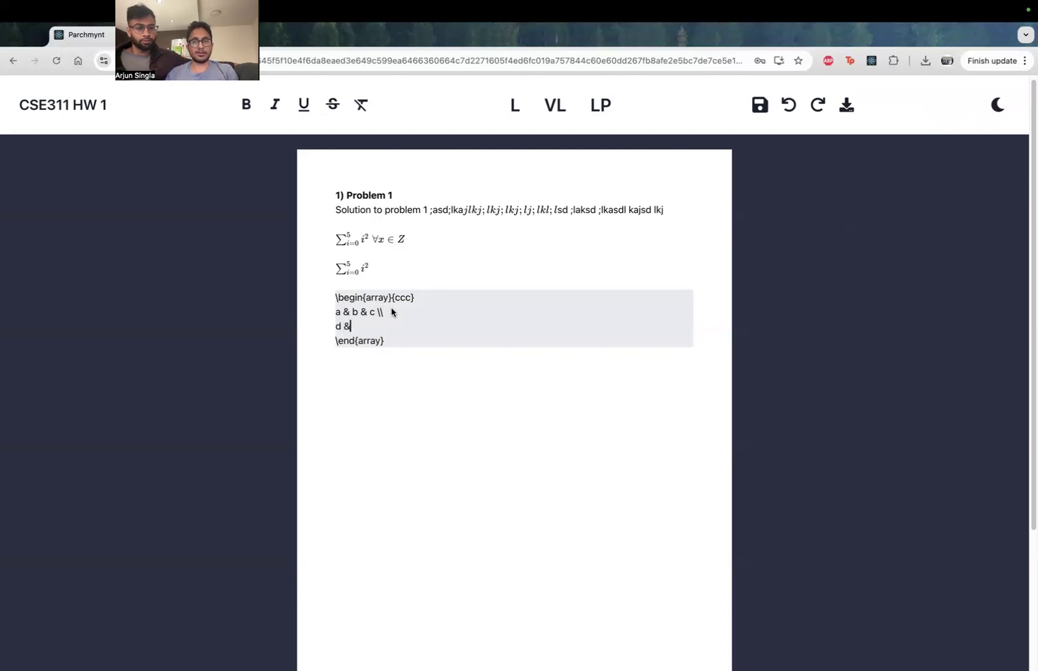
{"action": "type", "text": " e & f"}
{"action": "left_click", "coordinate": [403, 198]}
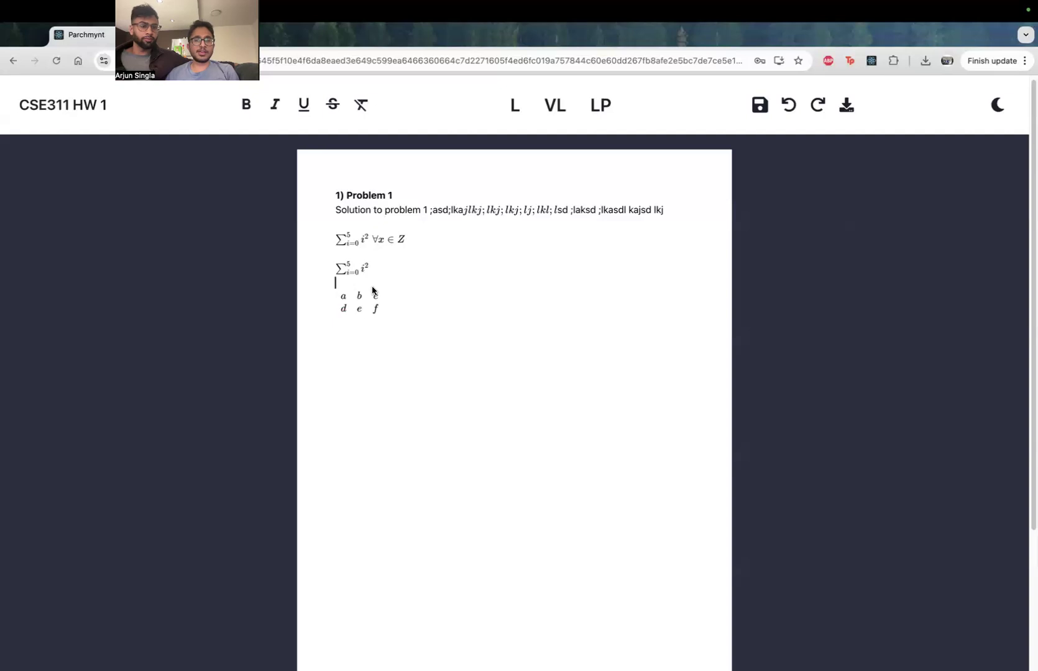
{"action": "left_click_drag", "start_coordinate": [390, 290], "coordinate": [398, 306]}
{"action": "left_click", "coordinate": [427, 325]}
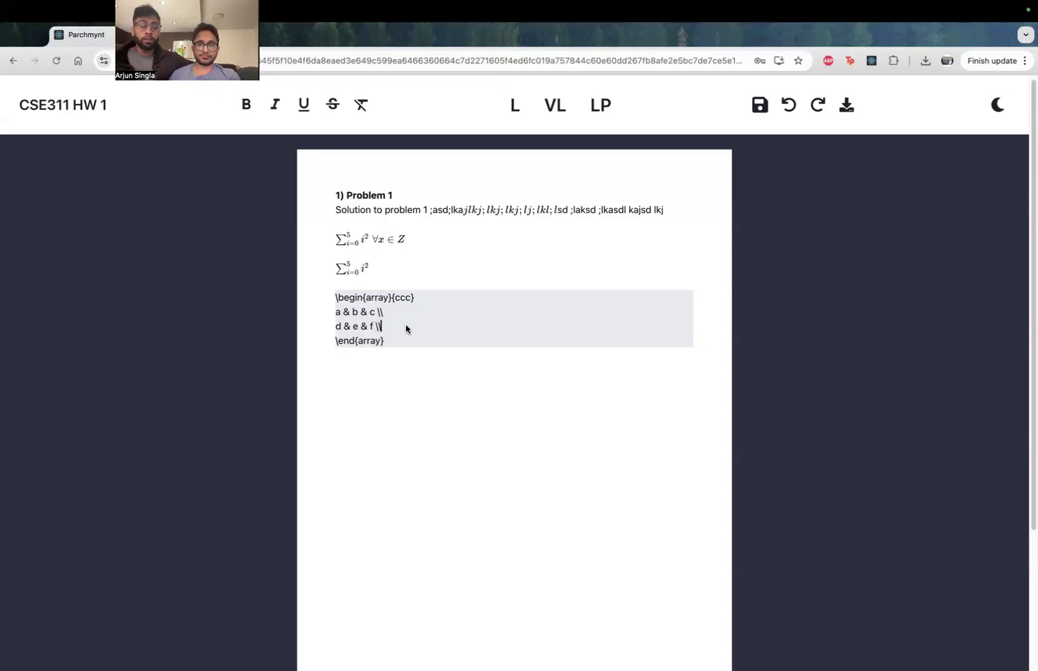
{"action": "left_click", "coordinate": [428, 277]}
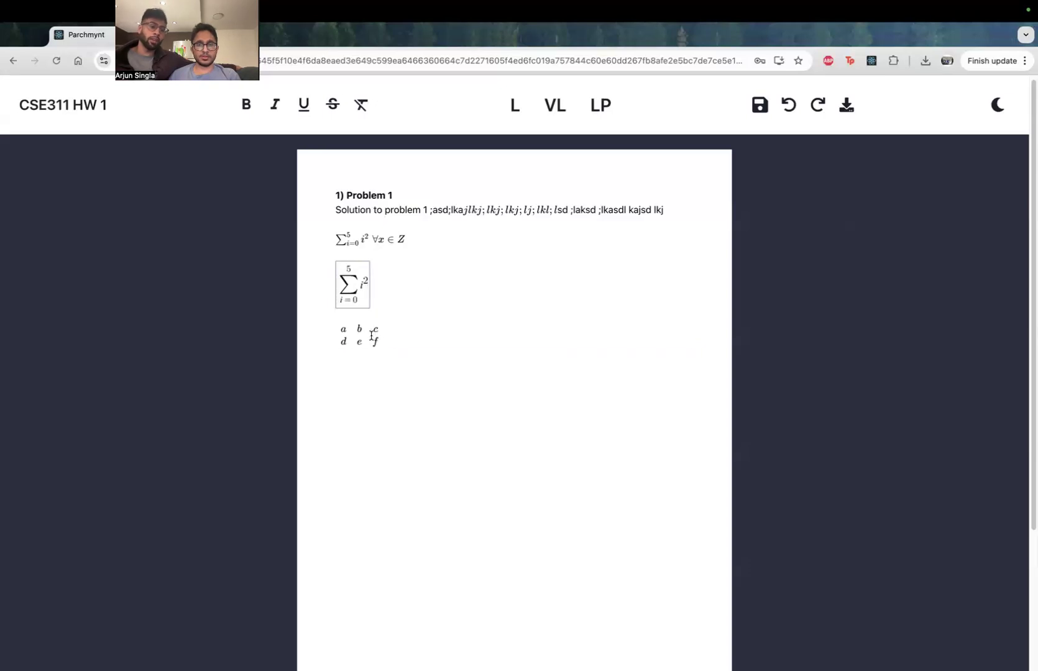
Step: Insert an L segment after c in the array's first row and enter an \int symbol in it
{"action": "left_click", "coordinate": [373, 334]}
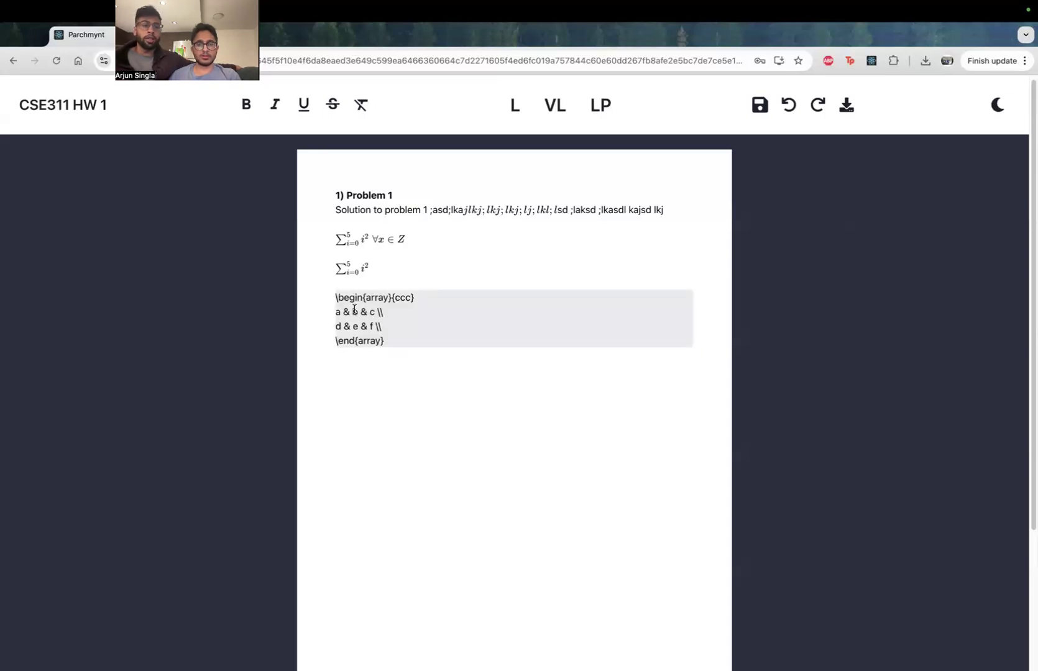
{"action": "left_click_drag", "start_coordinate": [337, 312], "coordinate": [378, 313]}
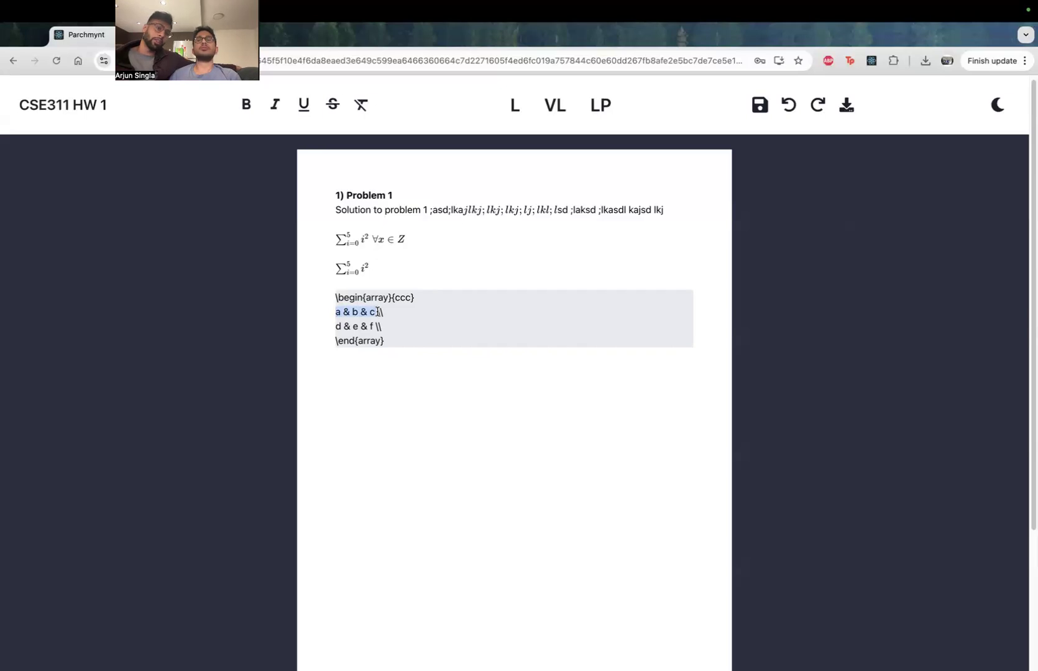
{"action": "left_click", "coordinate": [378, 312]}
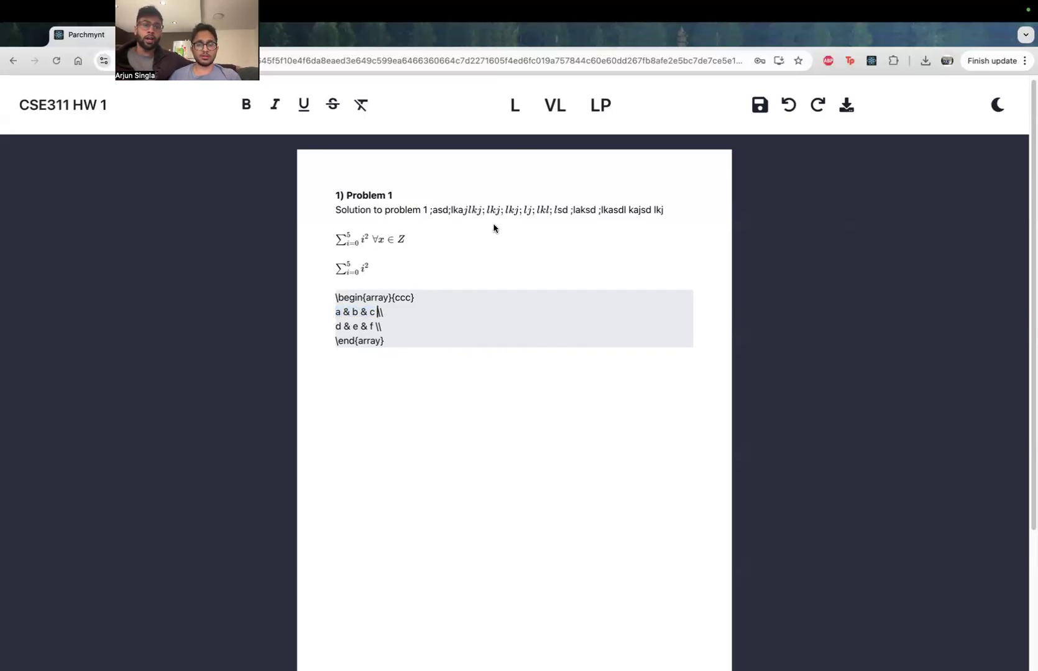
{"action": "type", "text": "mm"}
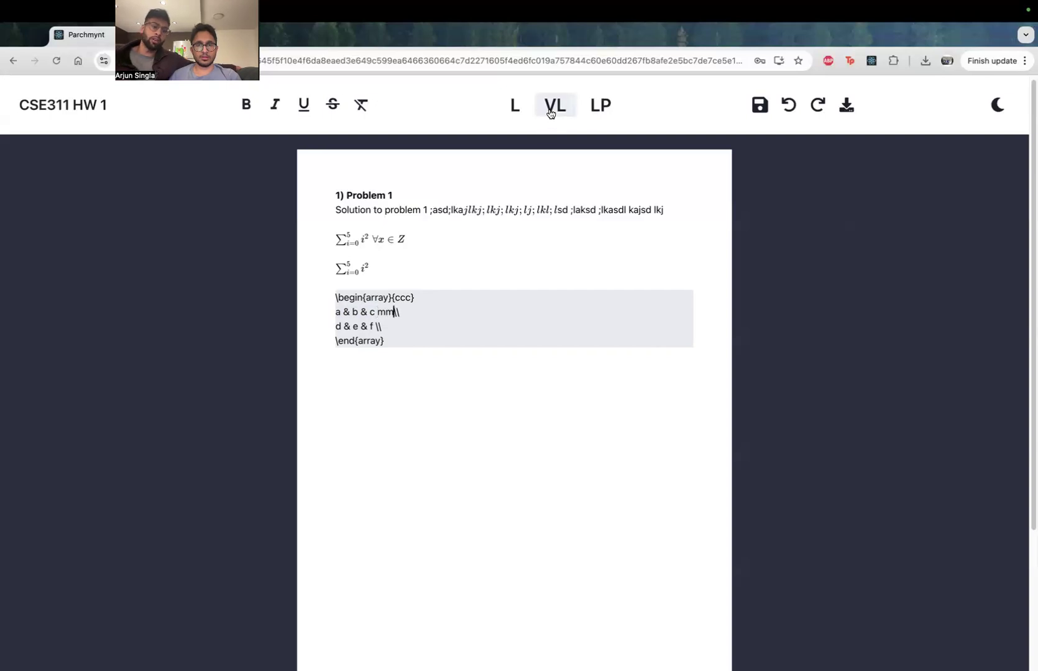
{"action": "key", "text": "BackSpace"}
{"action": "key", "text": "BackSpace"}
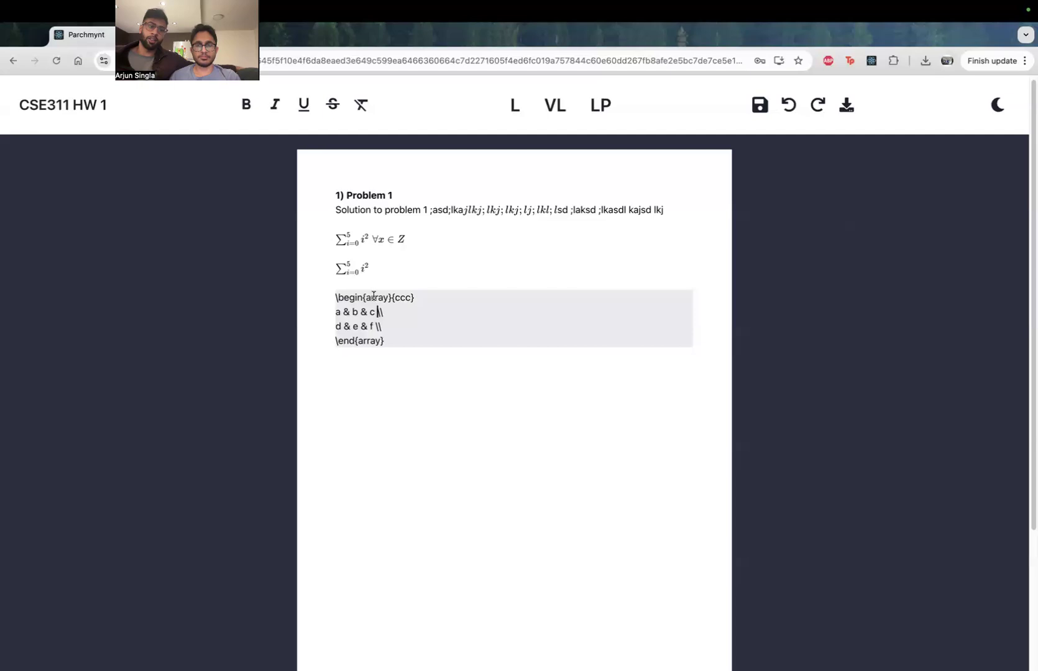
{"action": "left_click", "coordinate": [514, 105]}
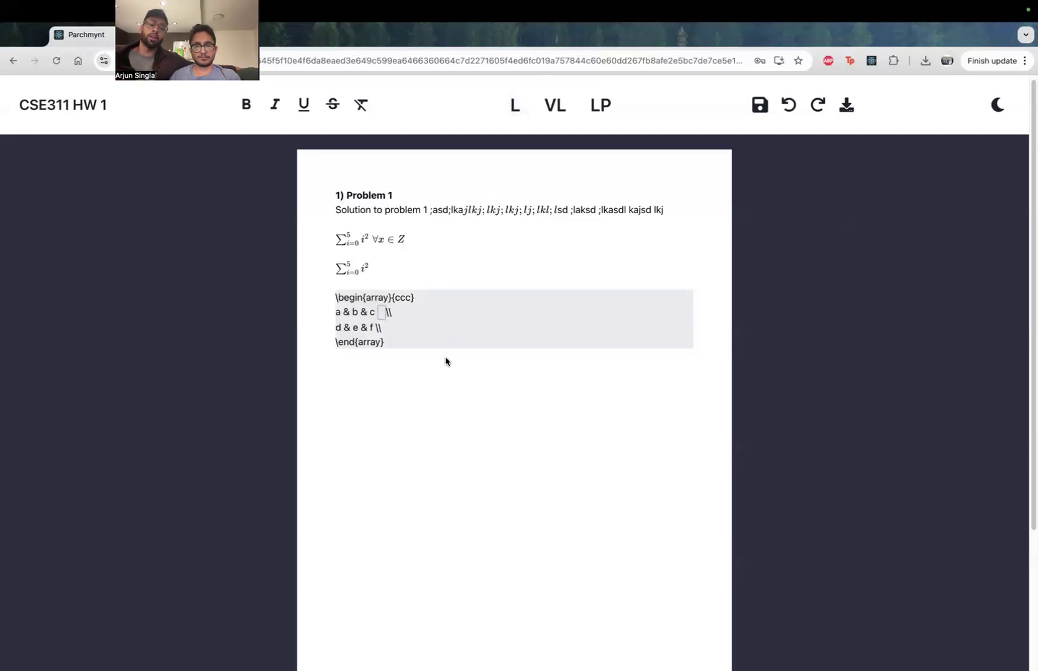
{"action": "type", "text": "\\"}
{"action": "type", "text": "in"}
{"action": "type", "text": "t"}
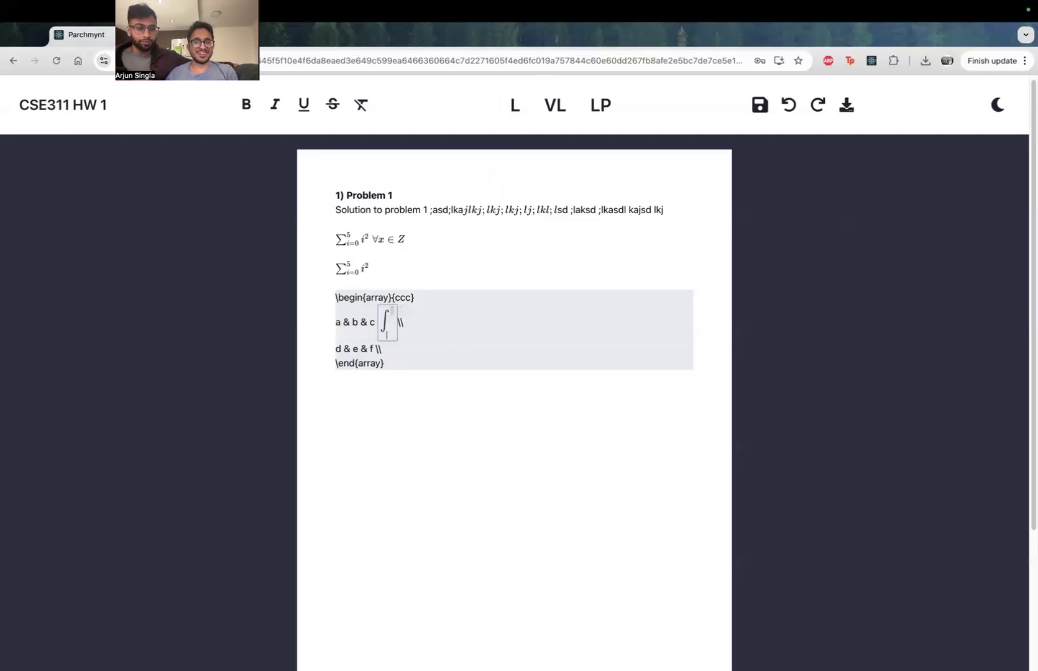
{"action": "type", "text": "0"}
Step: Complete the integral in the nested L segment with lower limit 0, upper limit \pi and integrand \sin(x)
{"action": "key", "text": "Up"}
{"action": "type", "text": "\\pi "}
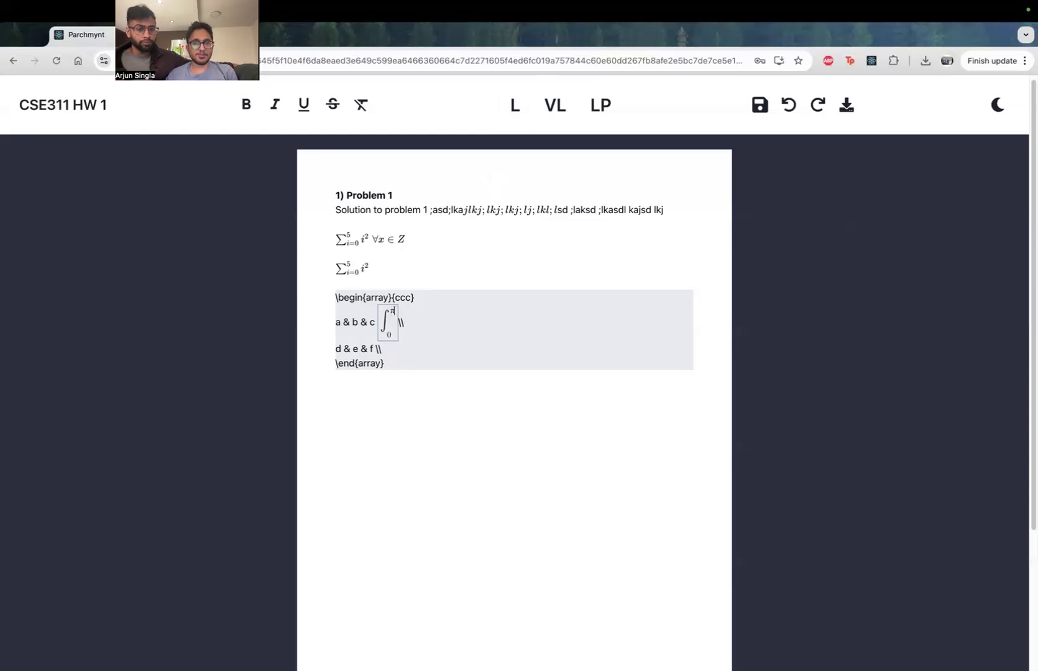
{"action": "type", "text": "\\"}
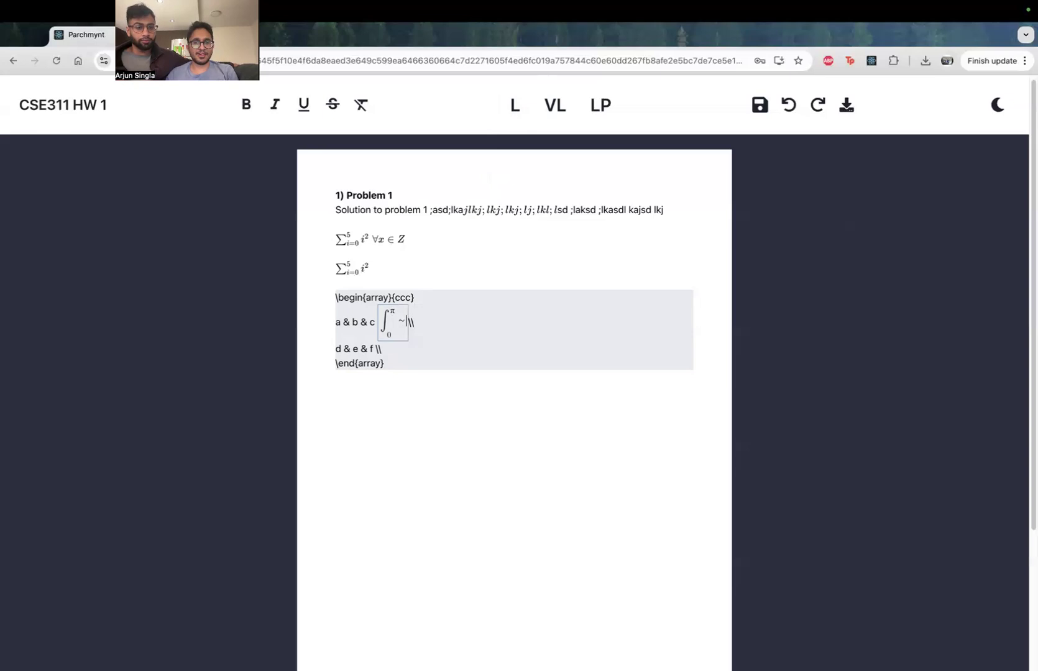
{"action": "type", "text": "sin "}
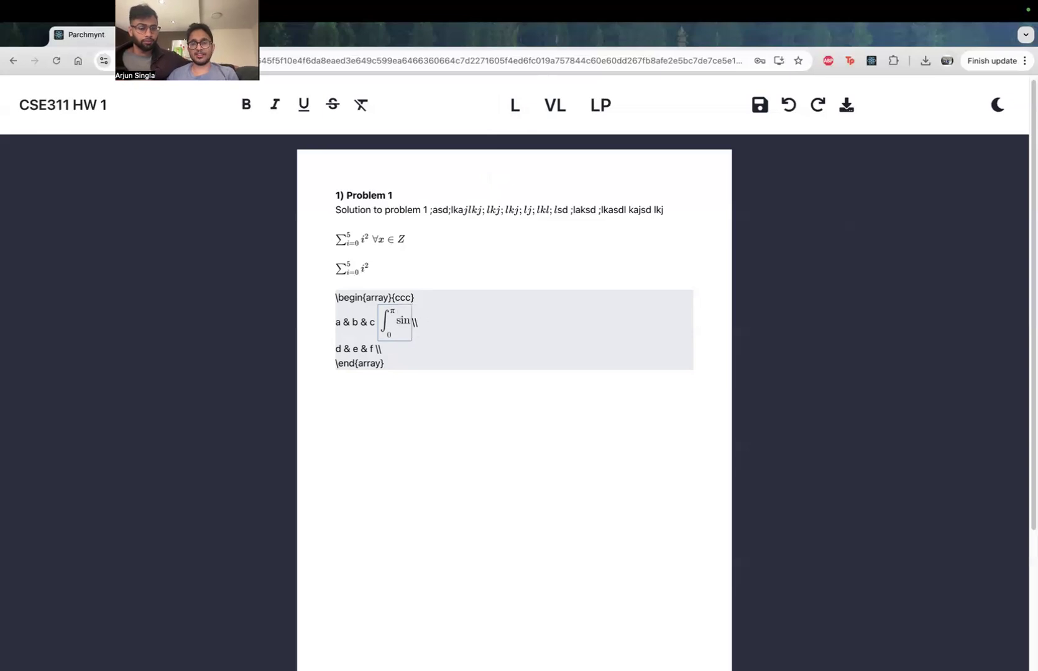
{"action": "type", "text": "(x"}
{"action": "left_click", "coordinate": [366, 349]}
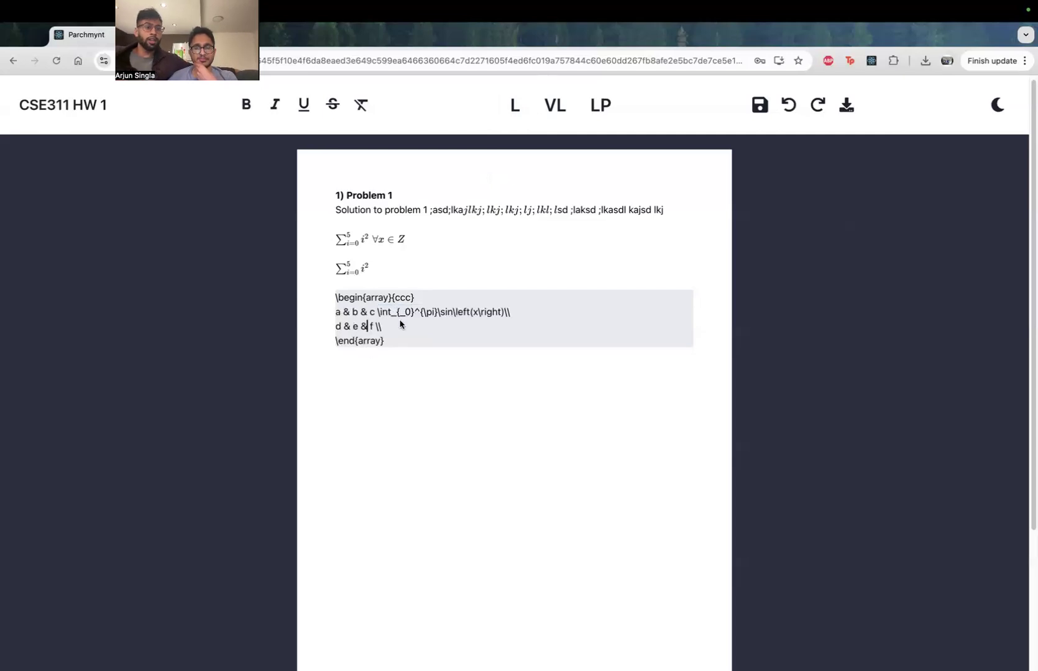
Step: Inspect the nested integral in its visual editing form and view the rendered array
{"action": "left_click", "coordinate": [457, 316]}
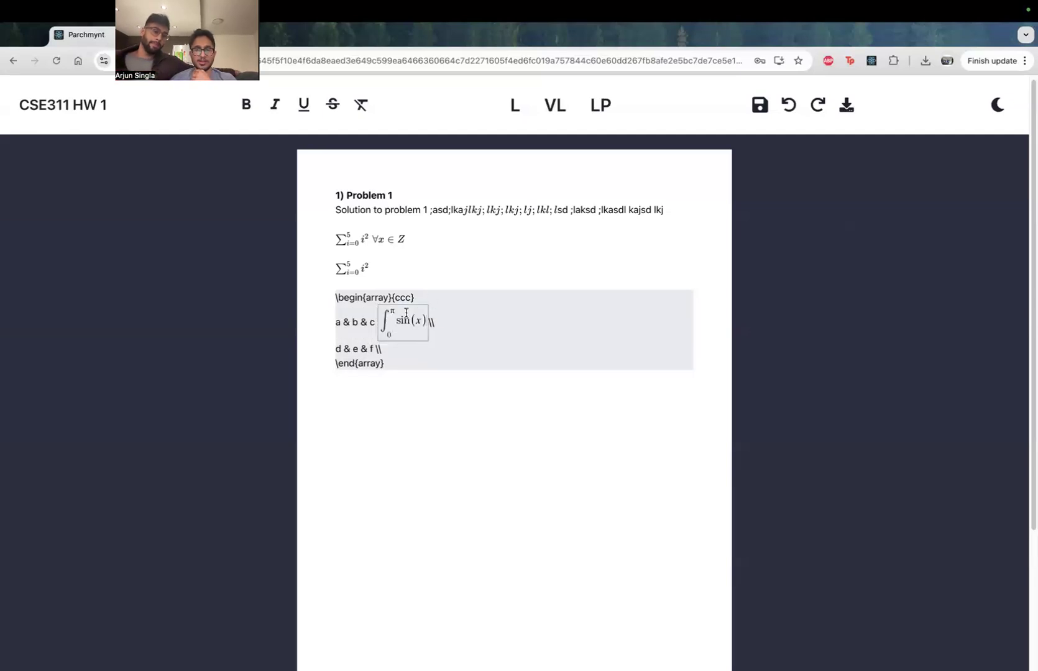
{"action": "left_click", "coordinate": [384, 209]}
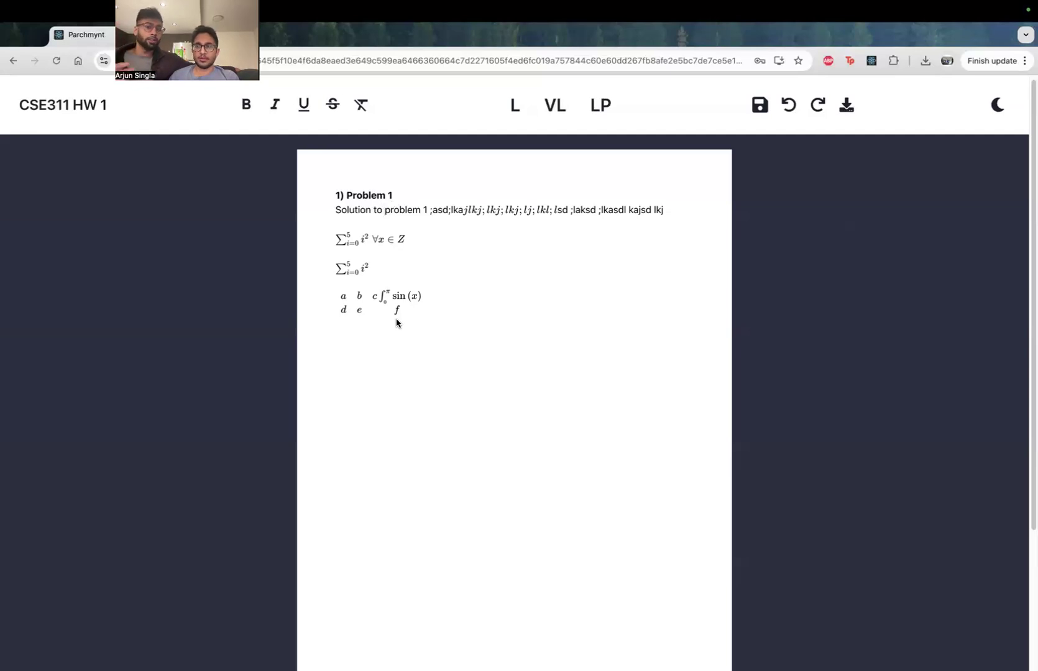
{"action": "left_click", "coordinate": [398, 367]}
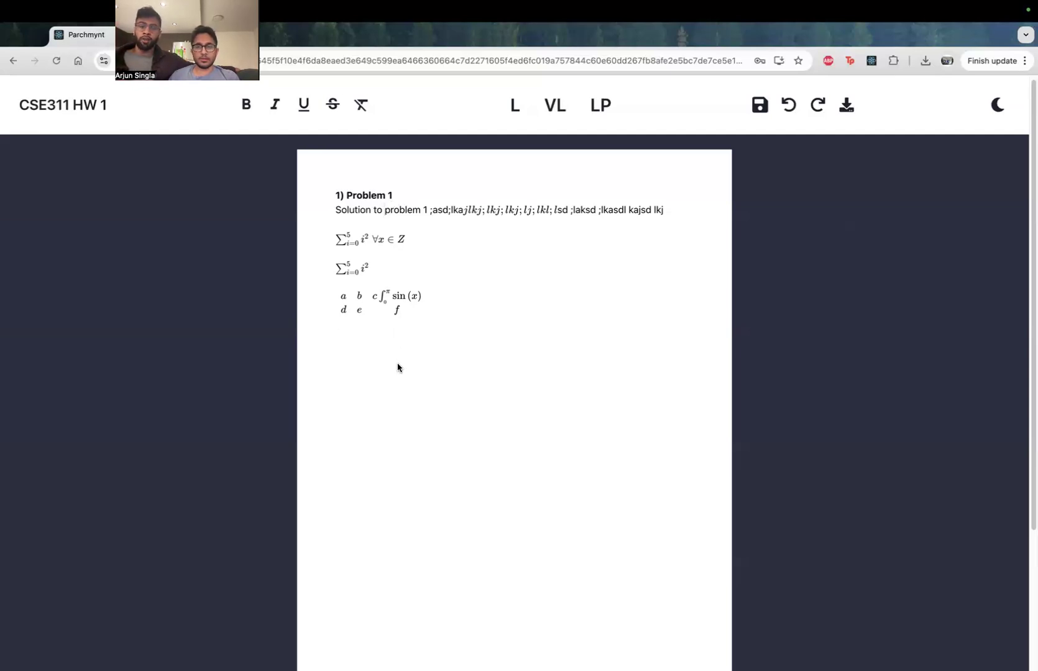
Step: Add blank lines below the array down to the end of the first page
{"action": "scroll", "coordinate": [398, 367], "scroll_direction": "down", "scroll_amount": 4}
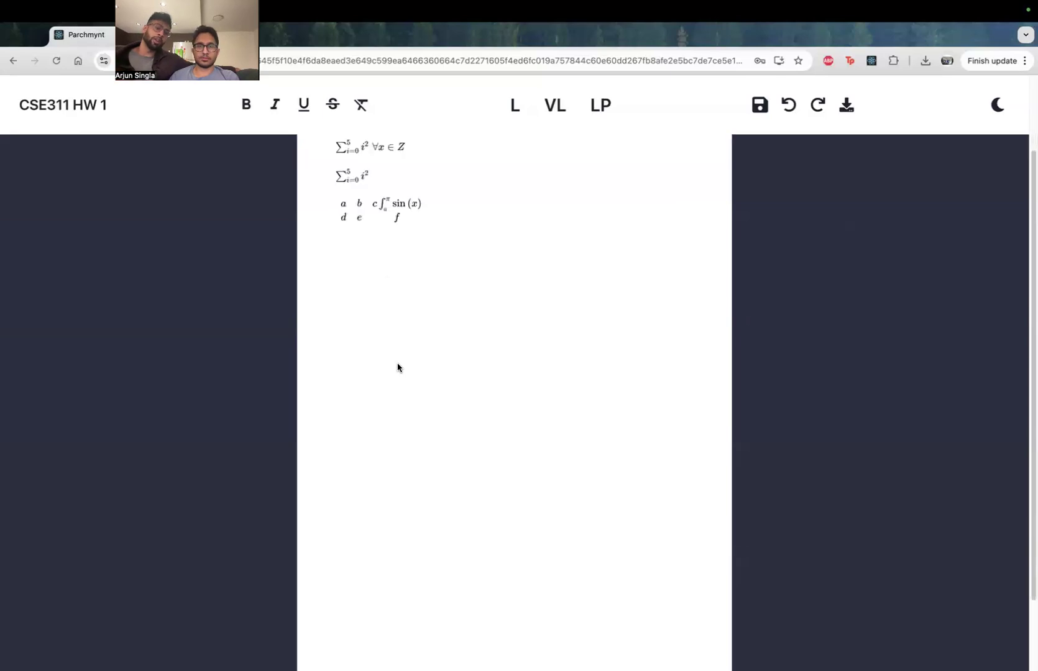
{"action": "scroll", "coordinate": [398, 368], "scroll_direction": "down", "scroll_amount": 2}
{"action": "key", "text": "Return"}
{"action": "key", "text": "Return"}
{"action": "key", "text": "Return"}
{"action": "key", "text": "Return"}
{"action": "key", "text": "Return"}
{"action": "key", "text": "Return"}
{"action": "key", "text": "Return"}
{"action": "key", "text": "Return"}
{"action": "key", "text": "Return"}
{"action": "key", "text": "Return"}
{"action": "key", "text": "Return"}
{"action": "key", "text": "Return"}
{"action": "key", "text": "Return"}
{"action": "key", "text": "Return"}
{"action": "key", "text": "Return"}
{"action": "key", "text": "Return"}
{"action": "key", "text": "Return"}
{"action": "key", "text": "Return"}
{"action": "key", "text": "Return"}
{"action": "key", "text": "Return"}
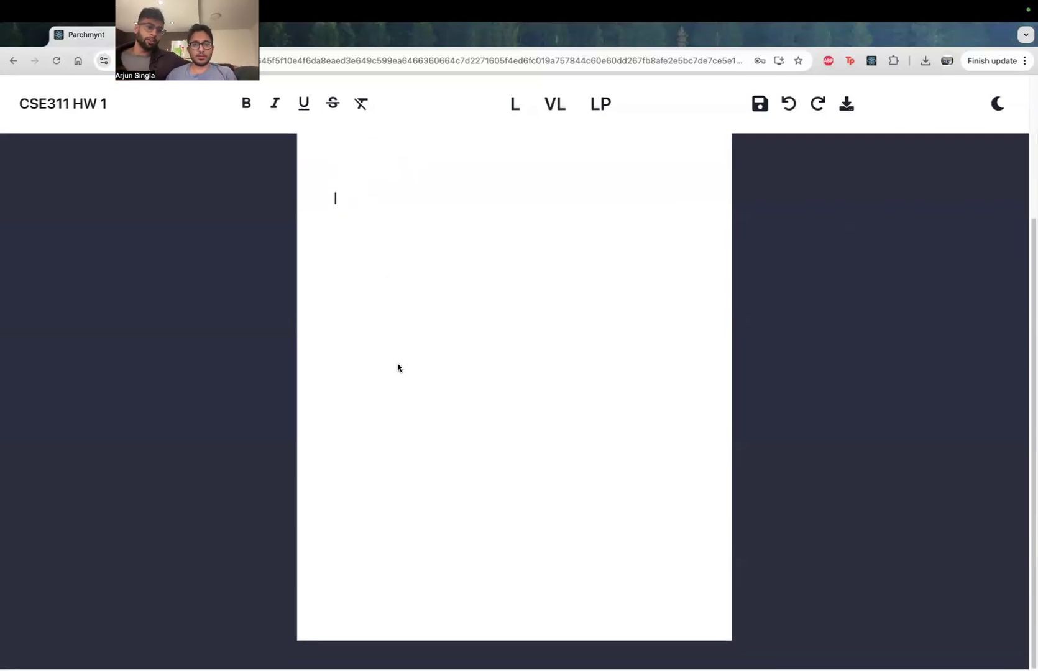
{"action": "key", "text": "Return"}
{"action": "key", "text": "Return"}
{"action": "key", "text": "Return"}
{"action": "key", "text": "Return"}
{"action": "key", "text": "Return"}
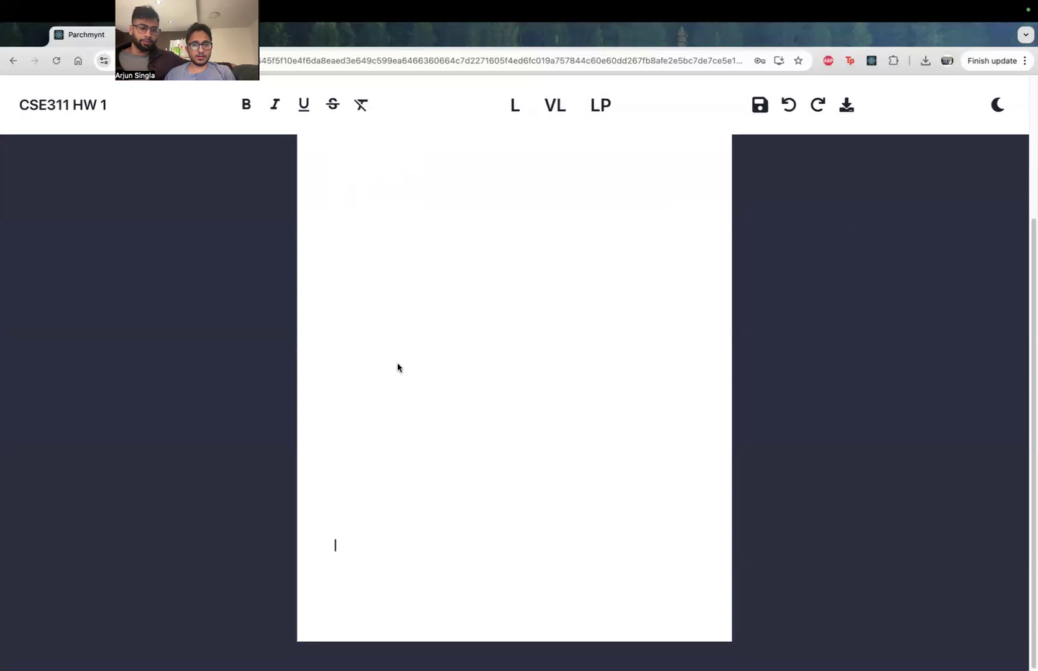
Step: Overflow onto a second page with the text "asdl kajsdl kjasdl kjasld kjasldk jaslkdj alskdj alskdj alskdj alskdj laksjd laksjd lkasjd lajsd"
{"action": "type", "text": "asdl kajsdl kjasdl kjasld kjasld"}
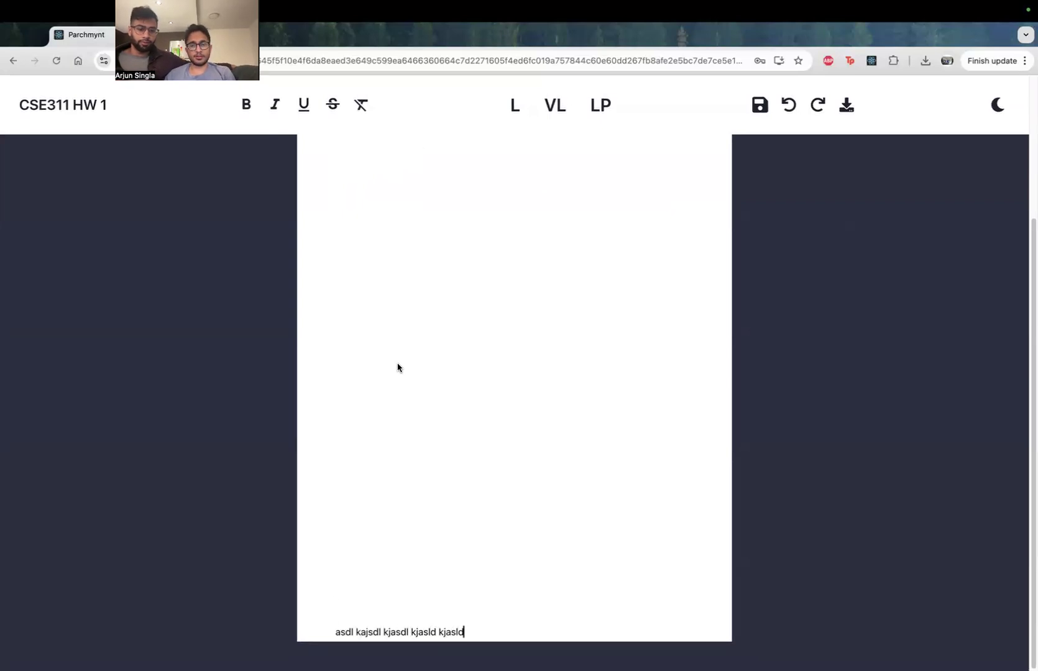
{"action": "type", "text": "k jaslkdj alskdj alskdj alskdj alskdj laksjd laksjd lkasjd lajsd"}
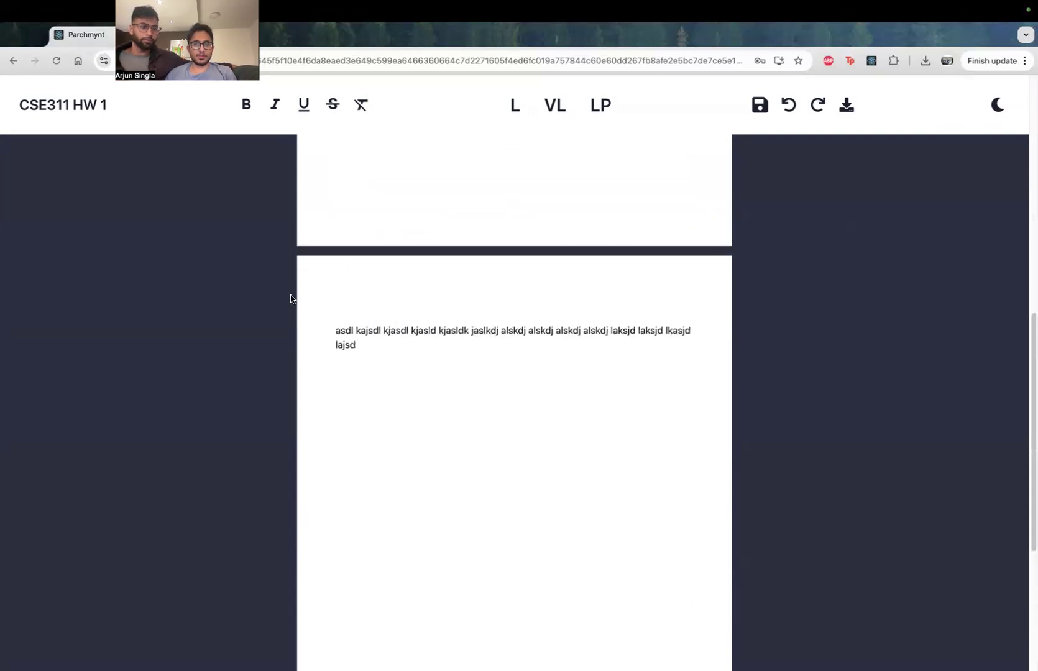
{"action": "scroll", "coordinate": [475, 434], "scroll_direction": "down", "scroll_amount": 5}
{"action": "scroll", "coordinate": [475, 434], "scroll_direction": "up", "scroll_amount": 8}
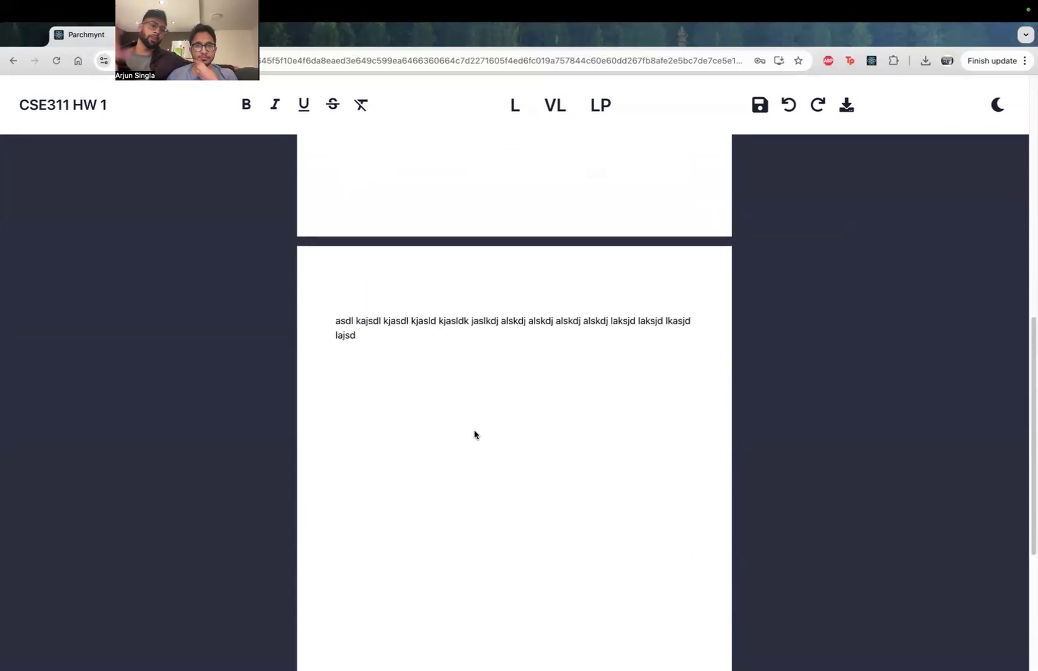
Step: Delete all the filler text from the second page and return to the blank lines at the end of the first page
{"action": "scroll", "coordinate": [475, 434], "scroll_direction": "down", "scroll_amount": 1}
{"action": "key", "text": "BackSpace"}
{"action": "key", "text": "BackSpace"}
{"action": "key", "text": "BackSpace"}
{"action": "key", "text": "BackSpace"}
{"action": "key", "text": "BackSpace"}
{"action": "key", "text": "BackSpace"}
{"action": "key", "text": "BackSpace"}
{"action": "key", "text": "BackSpace"}
{"action": "key", "text": "BackSpace"}
{"action": "key", "text": "BackSpace"}
{"action": "key", "text": "BackSpace"}
{"action": "key", "text": "BackSpace"}
{"action": "key", "text": "BackSpace"}
{"action": "key", "text": "BackSpace"}
{"action": "key", "text": "BackSpace"}
{"action": "key", "text": "BackSpace"}
{"action": "key", "text": "BackSpace"}
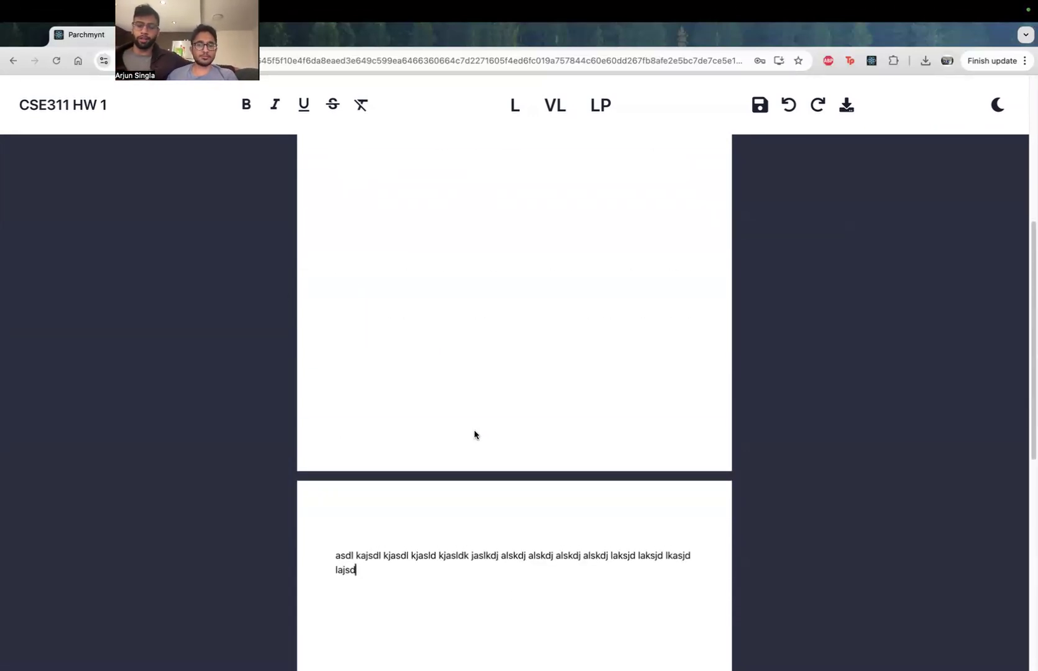
{"action": "key", "text": "BackSpace"}
{"action": "key", "text": "BackSpace"}
{"action": "key", "text": "BackSpace"}
{"action": "key", "text": "BackSpace"}
{"action": "key", "text": "BackSpace"}
{"action": "key", "text": "BackSpace"}
{"action": "key", "text": "BackSpace"}
{"action": "key", "text": "BackSpace"}
{"action": "key", "text": "BackSpace"}
{"action": "key", "text": "BackSpace"}
{"action": "key", "text": "BackSpace"}
{"action": "key", "text": "BackSpace"}
{"action": "key", "text": "BackSpace"}
{"action": "key", "text": "BackSpace"}
{"action": "key", "text": "BackSpace"}
{"action": "key", "text": "BackSpace"}
{"action": "key", "text": "BackSpace"}
{"action": "key", "text": "BackSpace"}
{"action": "key", "text": "BackSpace"}
{"action": "key", "text": "BackSpace"}
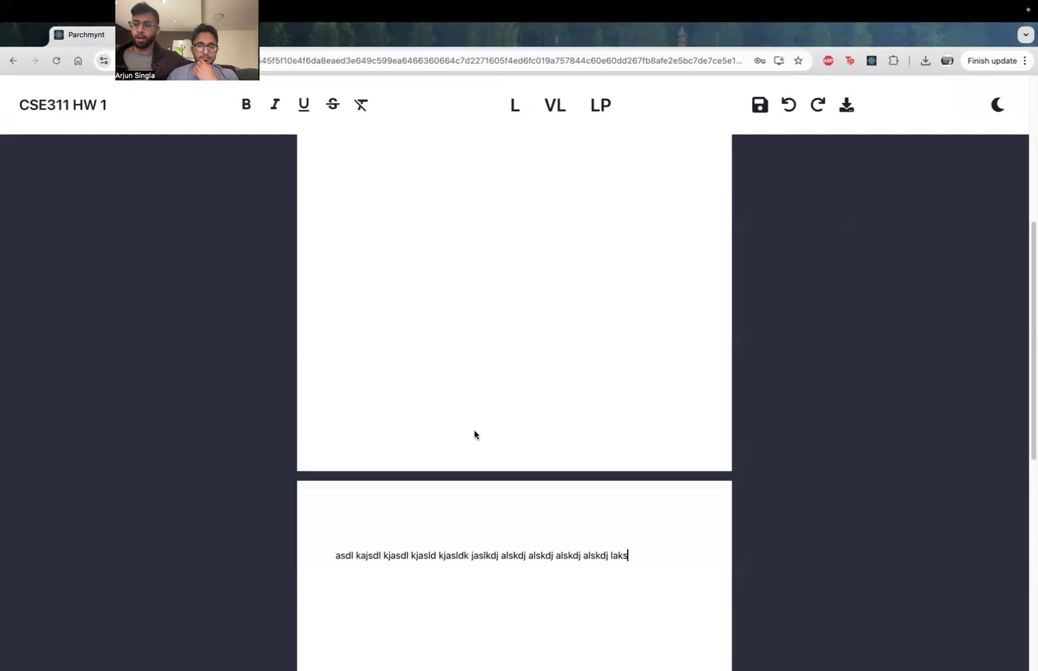
{"action": "key", "text": "BackSpace"}
{"action": "key", "text": "BackSpace"}
{"action": "key", "text": "BackSpace"}
{"action": "key", "text": "BackSpace"}
{"action": "key", "text": "BackSpace"}
{"action": "key", "text": "BackSpace"}
{"action": "key", "text": "BackSpace"}
{"action": "key", "text": "BackSpace"}
{"action": "key", "text": "BackSpace"}
{"action": "key", "text": "BackSpace"}
{"action": "key", "text": "BackSpace"}
{"action": "key", "text": "BackSpace"}
{"action": "key", "text": "BackSpace"}
{"action": "key", "text": "BackSpace"}
{"action": "key", "text": "BackSpace"}
{"action": "key", "text": "BackSpace"}
{"action": "key", "text": "BackSpace"}
{"action": "key", "text": "BackSpace"}
{"action": "key", "text": "BackSpace"}
{"action": "key", "text": "BackSpace"}
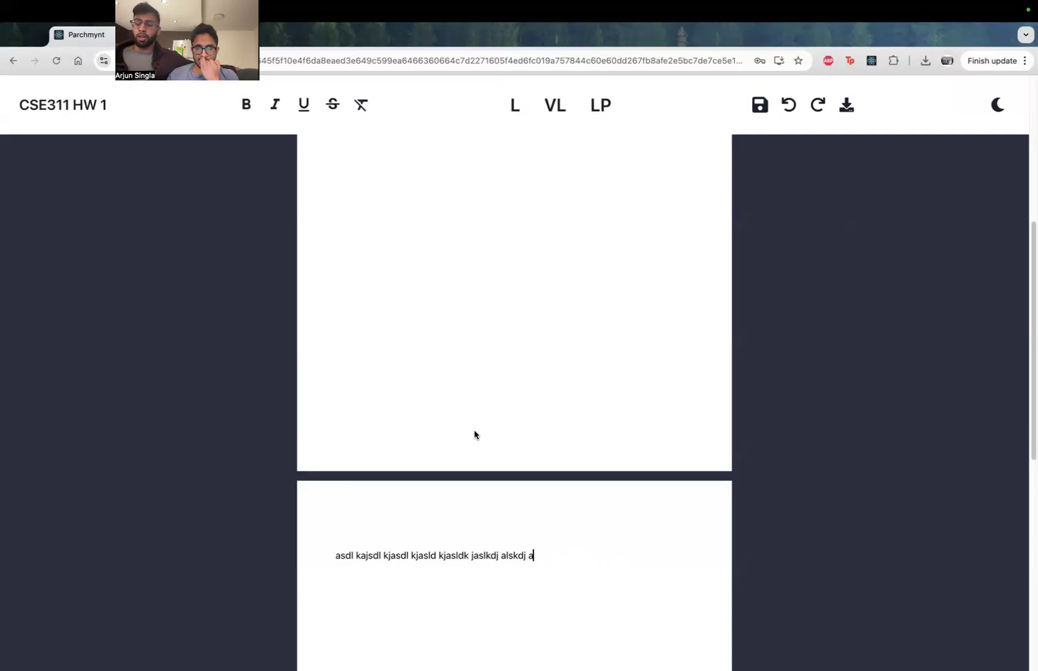
{"action": "key", "text": "BackSpace"}
{"action": "key", "text": "BackSpace"}
{"action": "key", "text": "BackSpace"}
{"action": "key", "text": "BackSpace"}
{"action": "key", "text": "BackSpace"}
{"action": "key", "text": "BackSpace"}
{"action": "key", "text": "BackSpace"}
{"action": "key", "text": "BackSpace"}
{"action": "key", "text": "BackSpace"}
{"action": "key", "text": "BackSpace"}
{"action": "key", "text": "BackSpace"}
{"action": "key", "text": "BackSpace"}
{"action": "key", "text": "BackSpace"}
{"action": "key", "text": "BackSpace"}
{"action": "key", "text": "BackSpace"}
{"action": "key", "text": "BackSpace"}
{"action": "key", "text": "BackSpace"}
{"action": "key", "text": "BackSpace"}
{"action": "key", "text": "BackSpace"}
{"action": "key", "text": "BackSpace"}
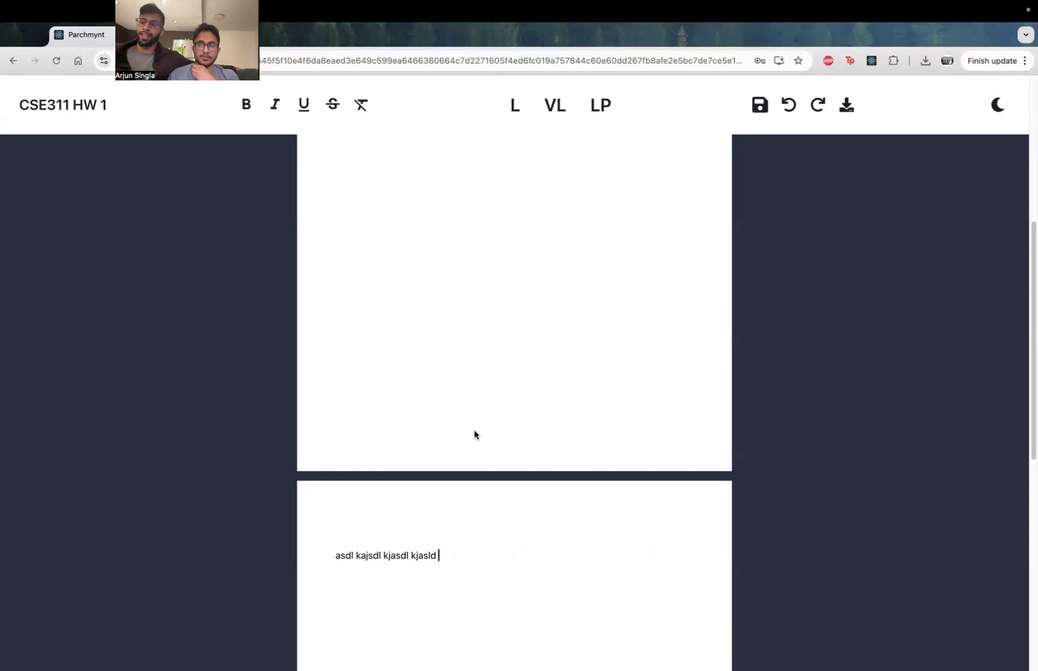
{"action": "key", "text": "BackSpace"}
{"action": "key", "text": "BackSpace"}
{"action": "key", "text": "BackSpace"}
{"action": "key", "text": "BackSpace"}
{"action": "key", "text": "BackSpace"}
{"action": "key", "text": "BackSpace"}
{"action": "key", "text": "BackSpace"}
{"action": "key", "text": "BackSpace"}
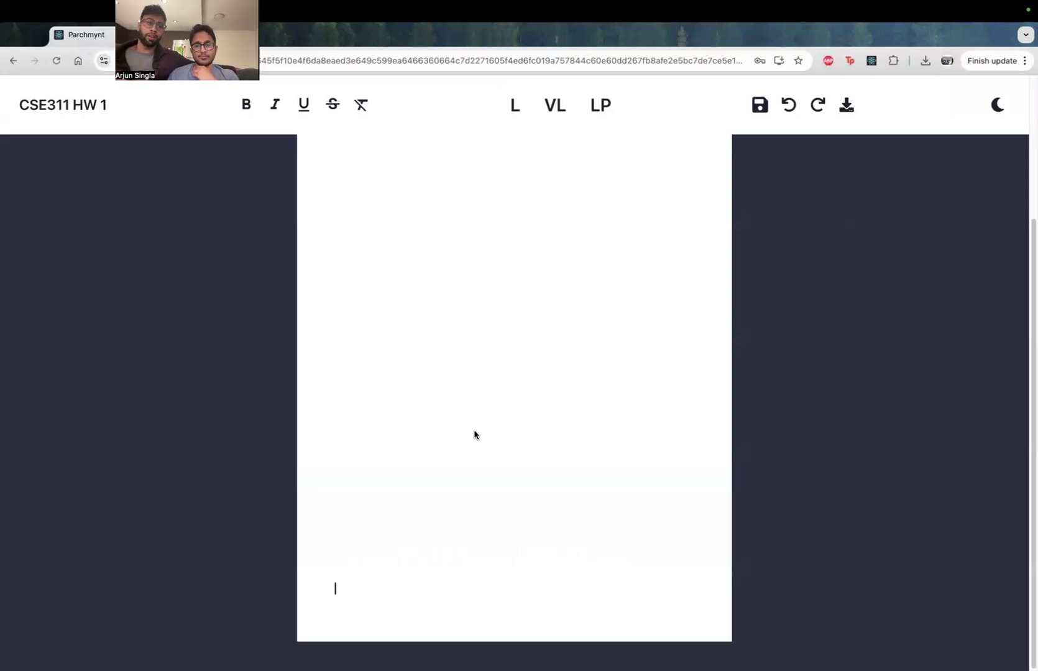
Step: Show the array's LaTeX source, including the nested integral, and return it to its rendered form
{"action": "scroll", "coordinate": [476, 435], "scroll_direction": "up", "scroll_amount": 3}
{"action": "left_click", "coordinate": [433, 355]}
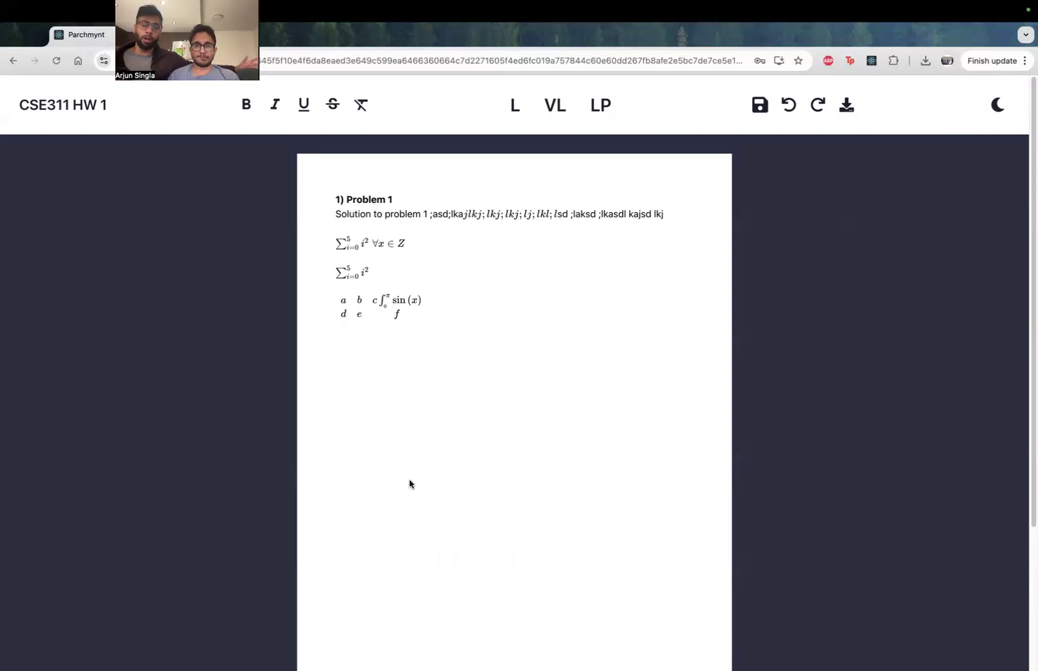
{"action": "left_click", "coordinate": [406, 417]}
{"action": "left_click", "coordinate": [377, 311]}
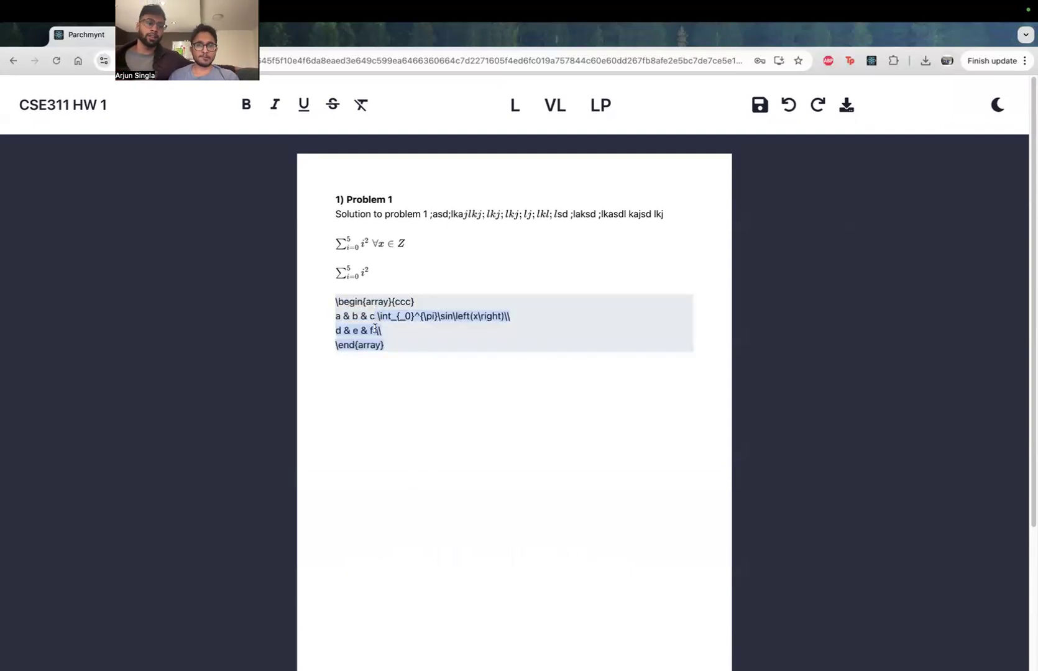
{"action": "left_click", "coordinate": [385, 366]}
Step: Enter the letters a, b and c on separate lines below the array, with a wider gap before c
{"action": "left_click", "coordinate": [403, 389]}
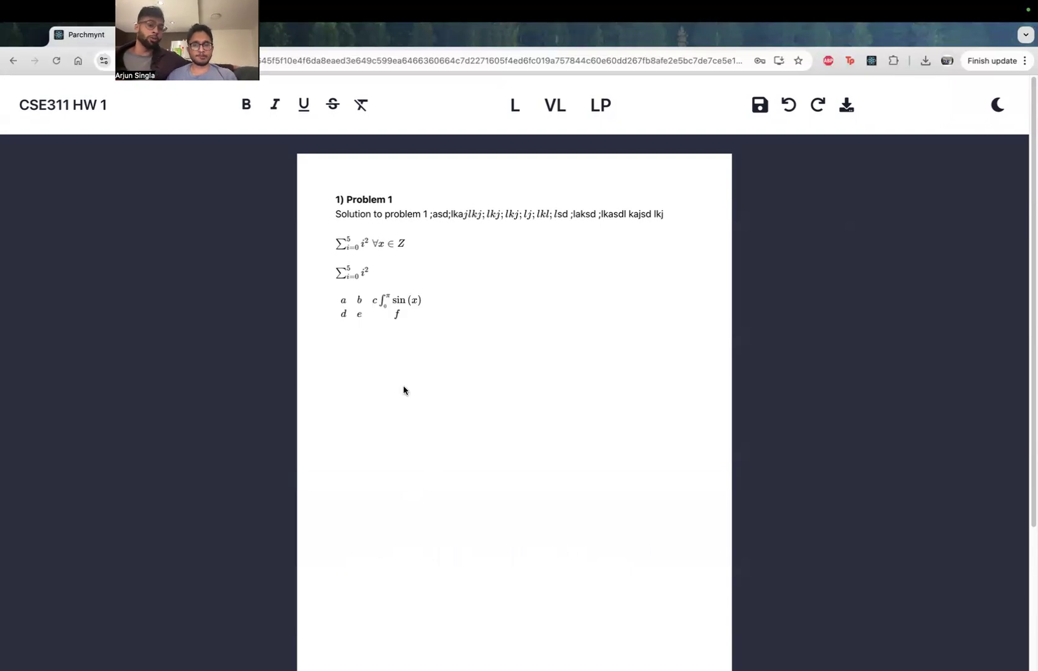
{"action": "type", "text": "a"}
{"action": "key", "text": "Return"}
{"action": "type", "text": "bb"}
{"action": "key", "text": "BackSpace"}
{"action": "key", "text": "Return"}
{"action": "key", "text": "Return"}
{"action": "type", "text": "c"}
Step: Highlight the a, b and c lines to examine the selection across them, and clear it on the blank line above c
{"action": "left_click_drag", "start_coordinate": [386, 533], "coordinate": [357, 394]}
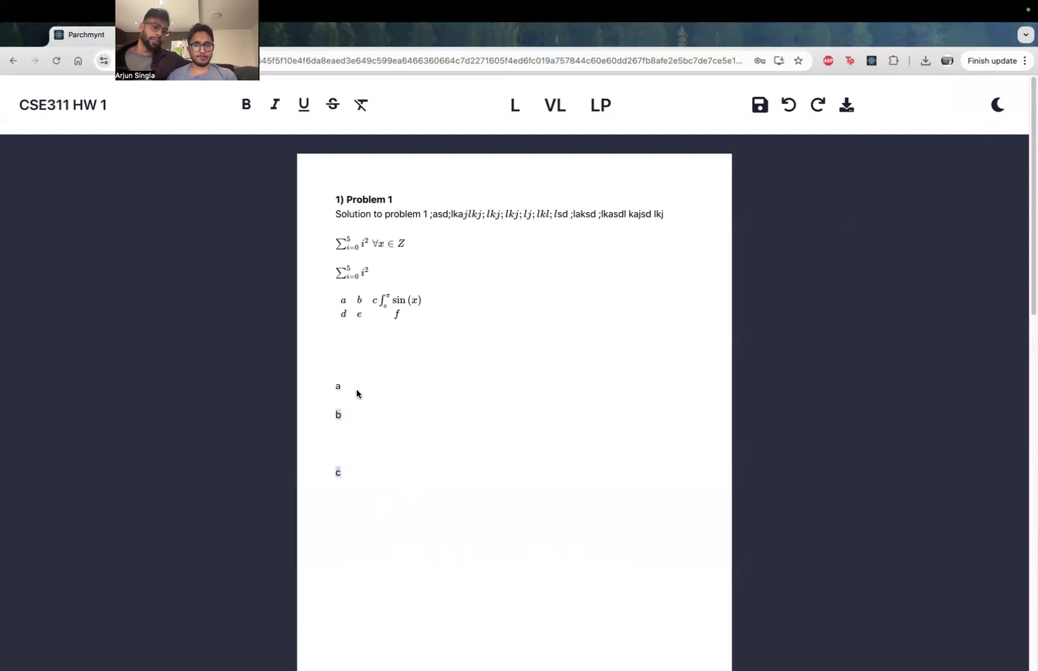
{"action": "scroll", "coordinate": [318, 484], "scroll_direction": "up", "scroll_amount": 5}
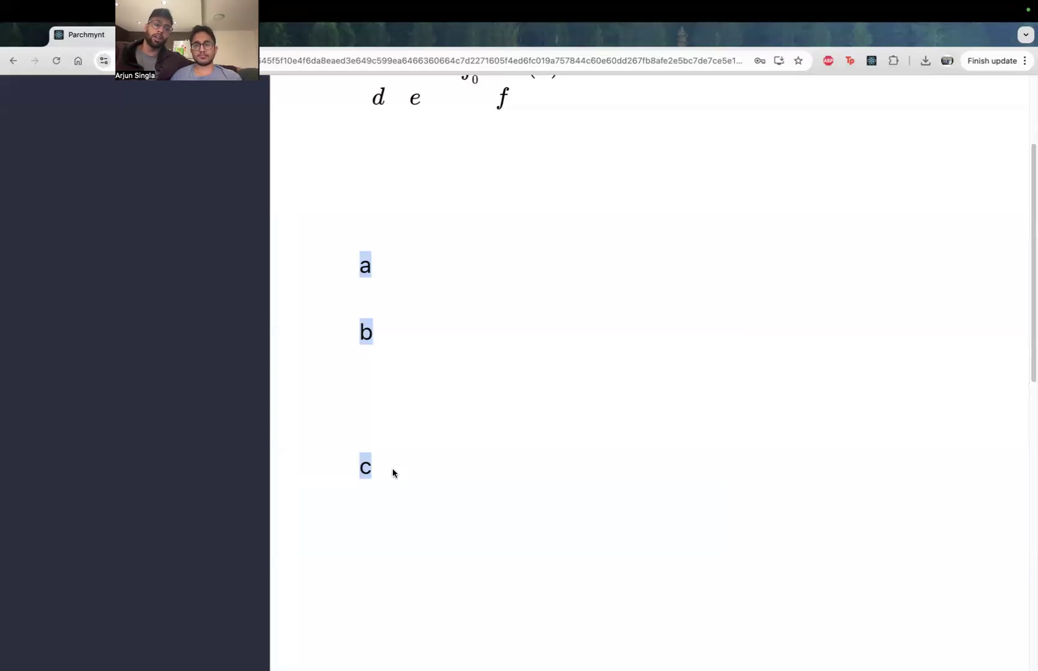
{"action": "scroll", "coordinate": [422, 504], "scroll_direction": "down", "scroll_amount": 5}
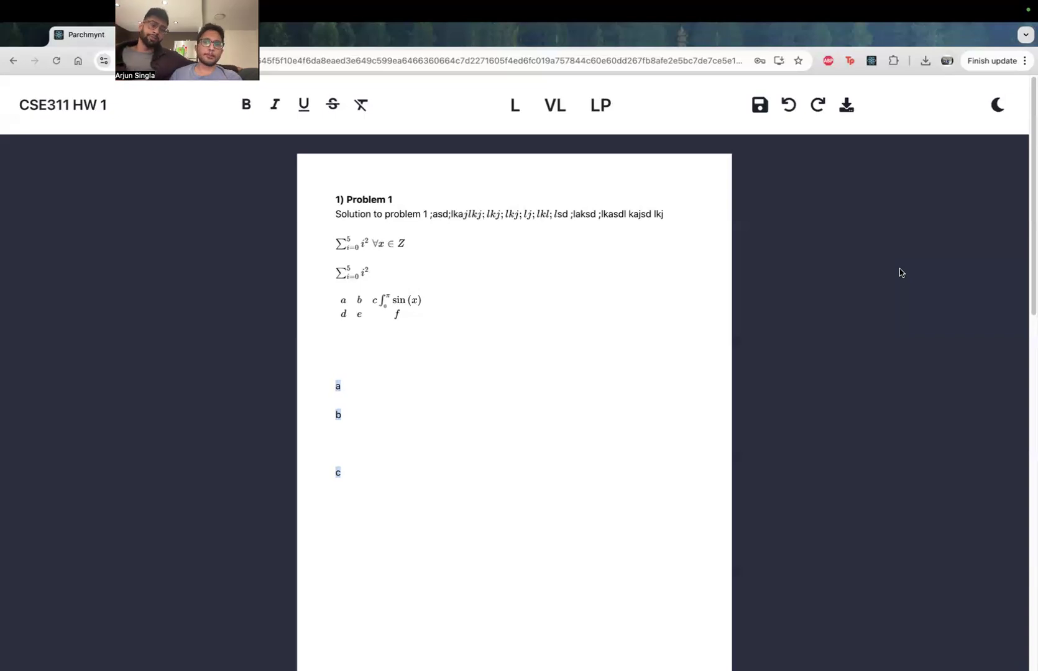
{"action": "left_click", "coordinate": [550, 451]}
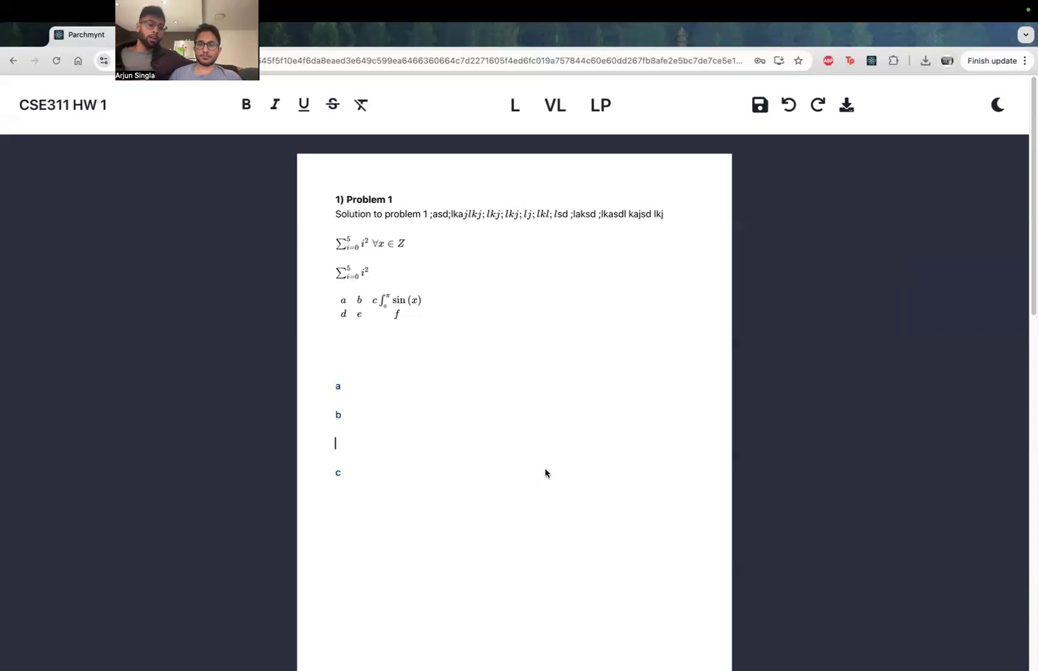